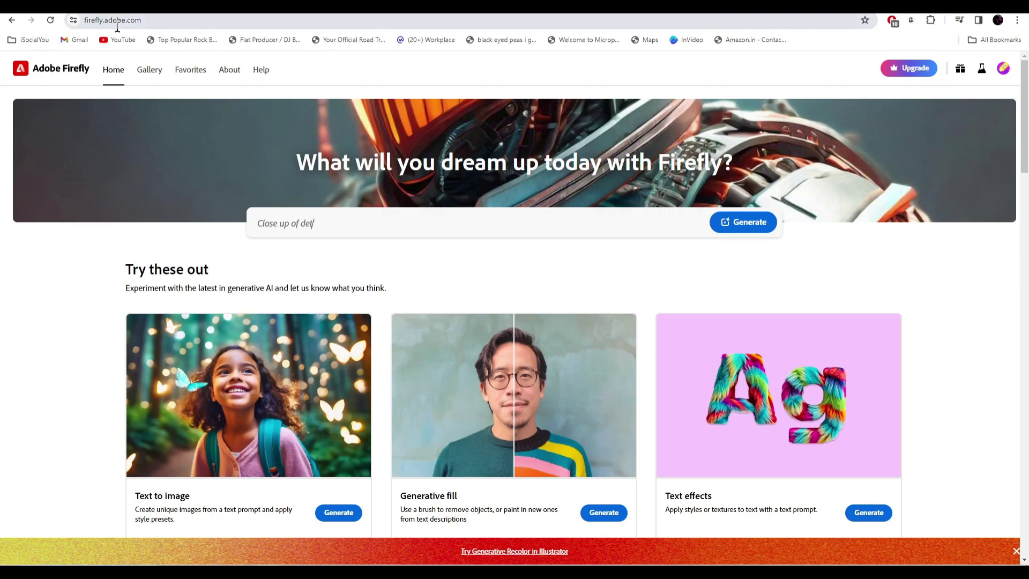
Scroll down the Firefly home page toward the Generative fill card.
scroll(471, 448, "down", 1)
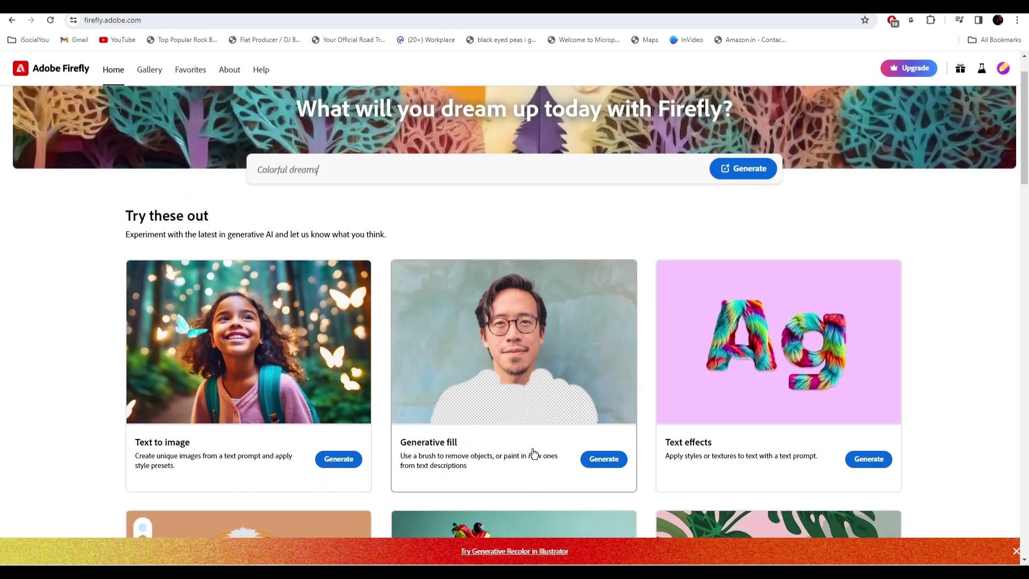
left_click(591, 457)
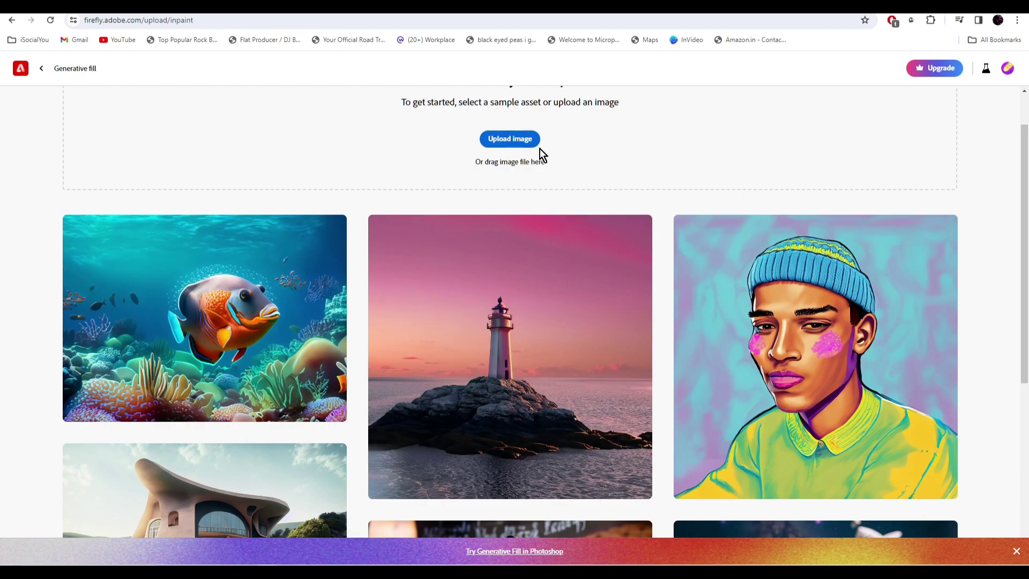
left_click(569, 356)
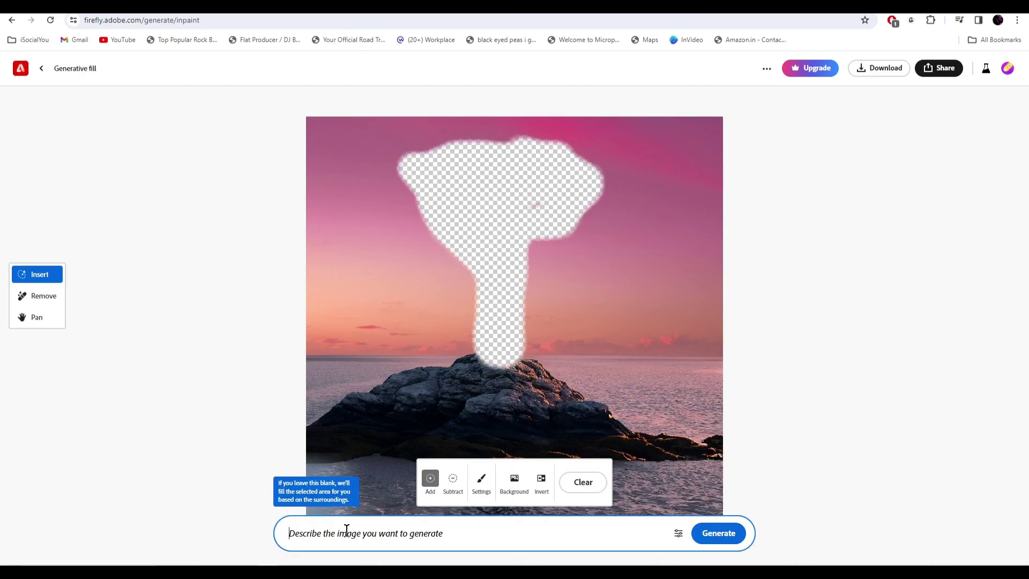
type("a tree")
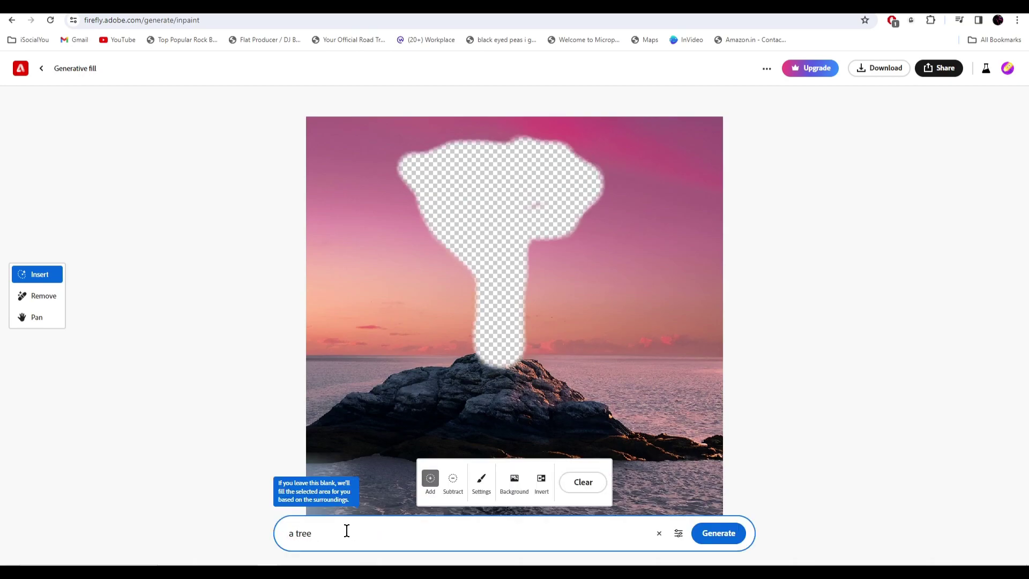
left_click(720, 540)
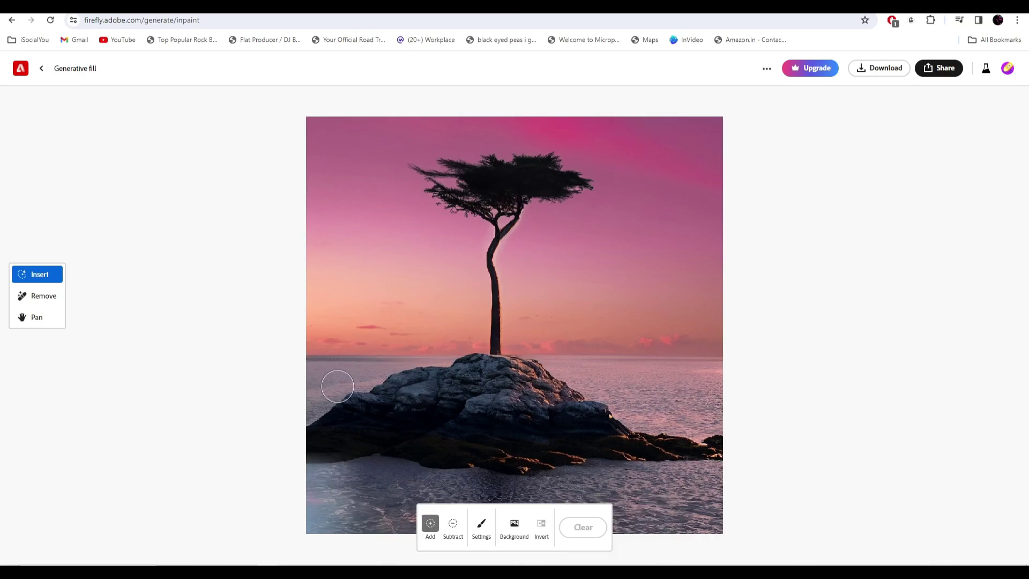
mouse_move(342, 385)
left_mouse_down()
mouse_move(397, 309)
mouse_move(390, 294)
mouse_move(394, 321)
mouse_move(364, 314)
mouse_move(378, 311)
mouse_move(363, 335)
mouse_move(326, 350)
mouse_move(378, 285)
mouse_move(367, 255)
mouse_move(403, 276)
mouse_move(427, 359)
mouse_move(411, 366)
mouse_move(424, 343)
mouse_move(380, 253)
mouse_move(348, 252)
left_mouse_up()
left_click(388, 531)
type("a vending")
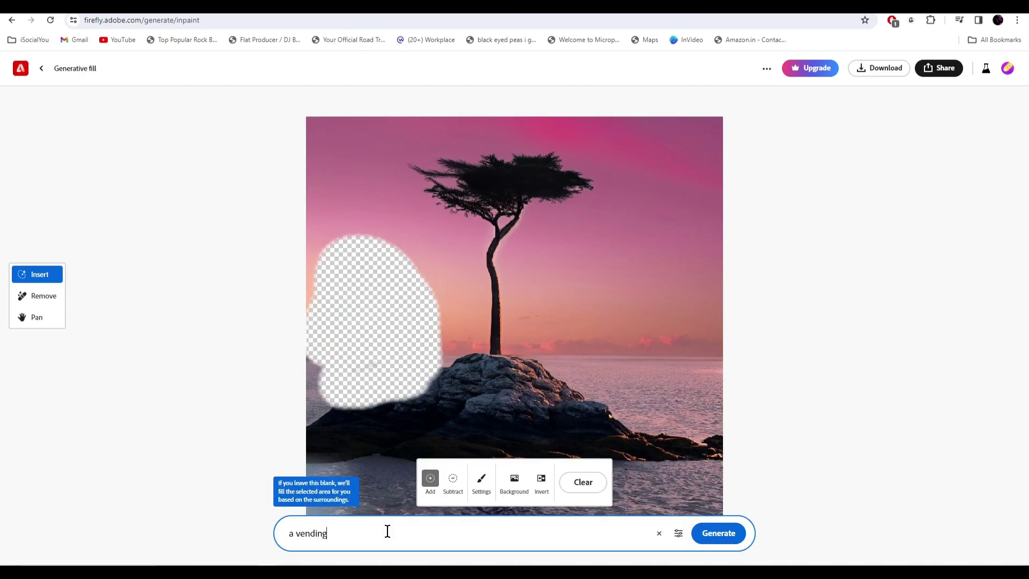
type(" machine")
left_click(701, 533)
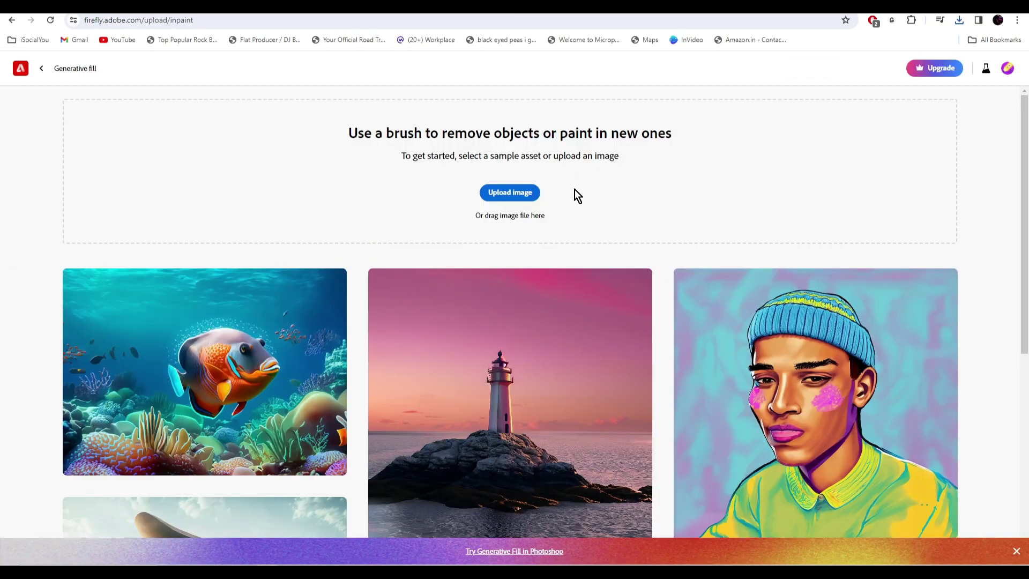
Upload the white background, fill its lower band with a 'post apocalyptical road', and keep the winding-road variation.
left_click(511, 193)
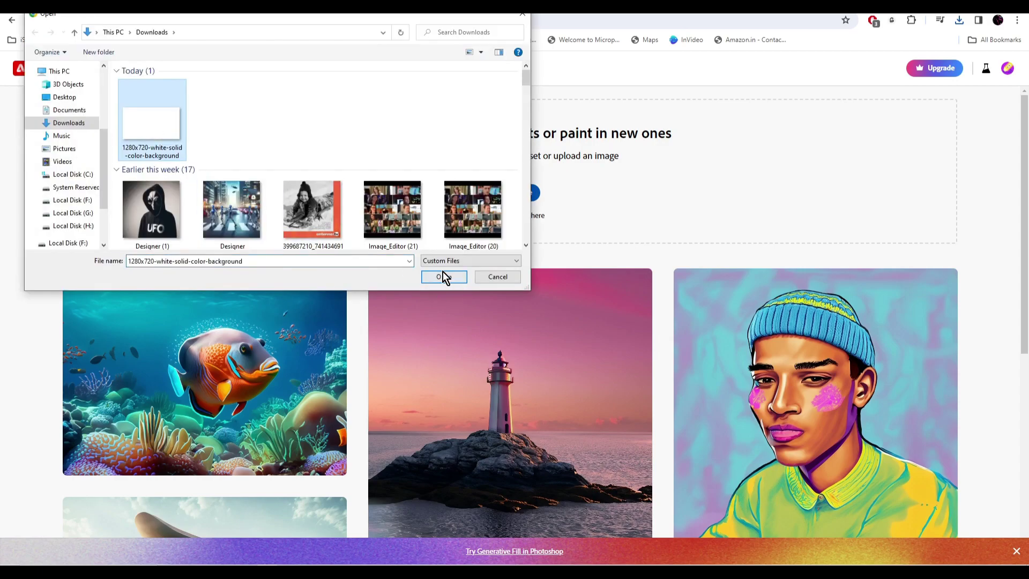
left_click(443, 275)
mouse_move(228, 335)
left_mouse_down()
mouse_move(527, 361)
mouse_move(829, 338)
mouse_move(200, 364)
mouse_move(615, 466)
mouse_move(238, 448)
mouse_move(827, 442)
left_mouse_up()
left_click(356, 532)
type("post apocalyptical road")
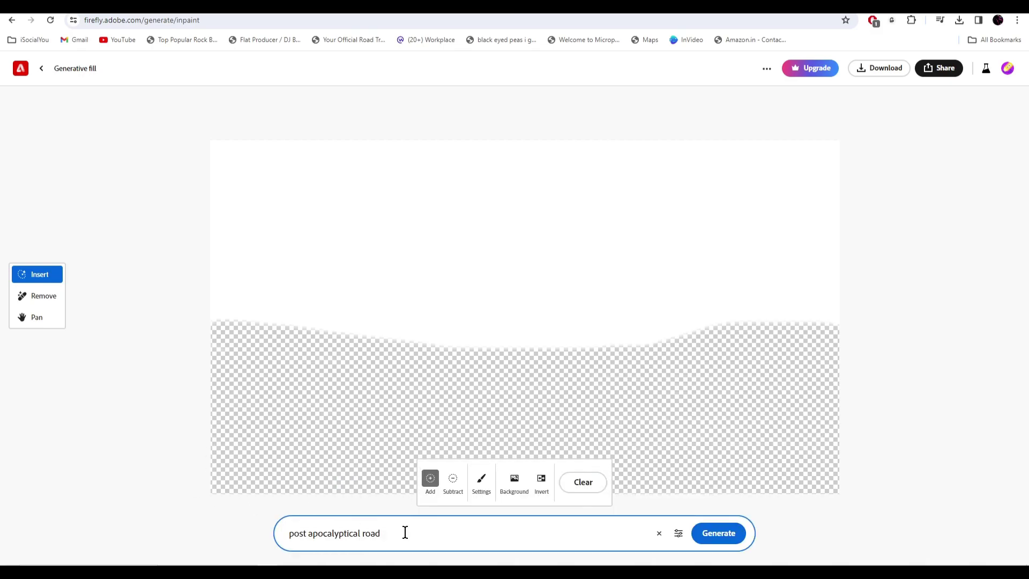
key("Return")
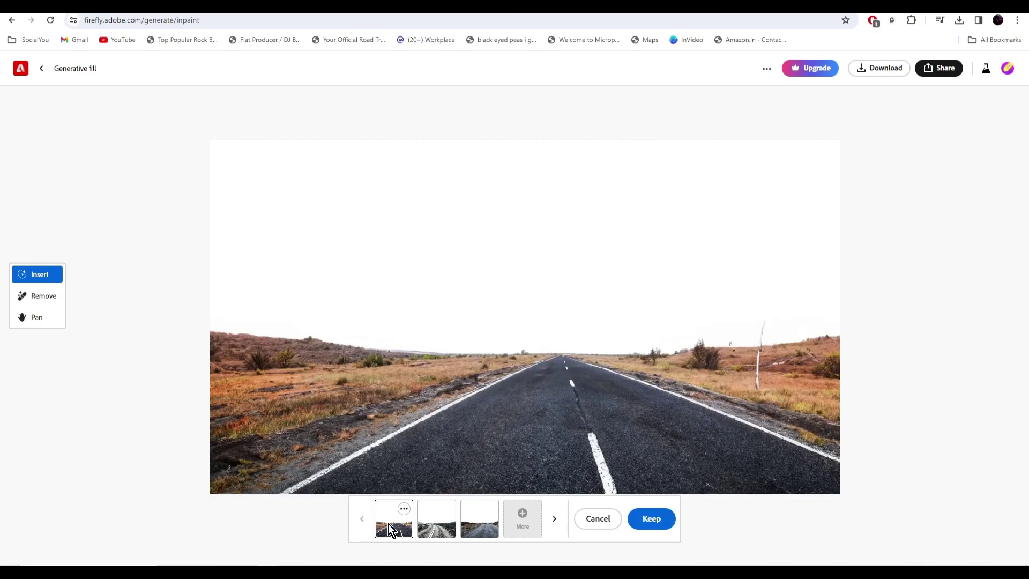
left_click(436, 528)
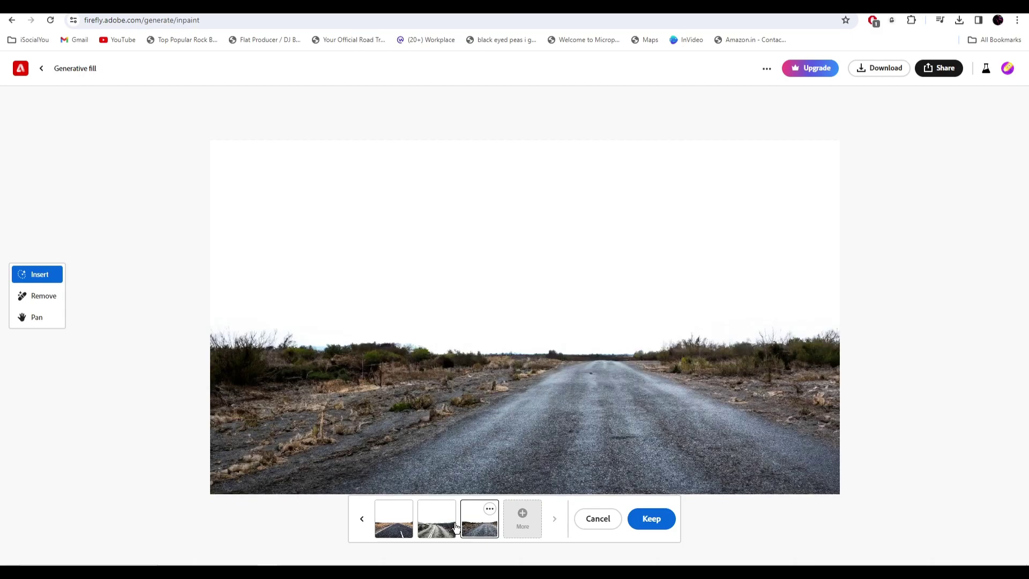
left_click(651, 518)
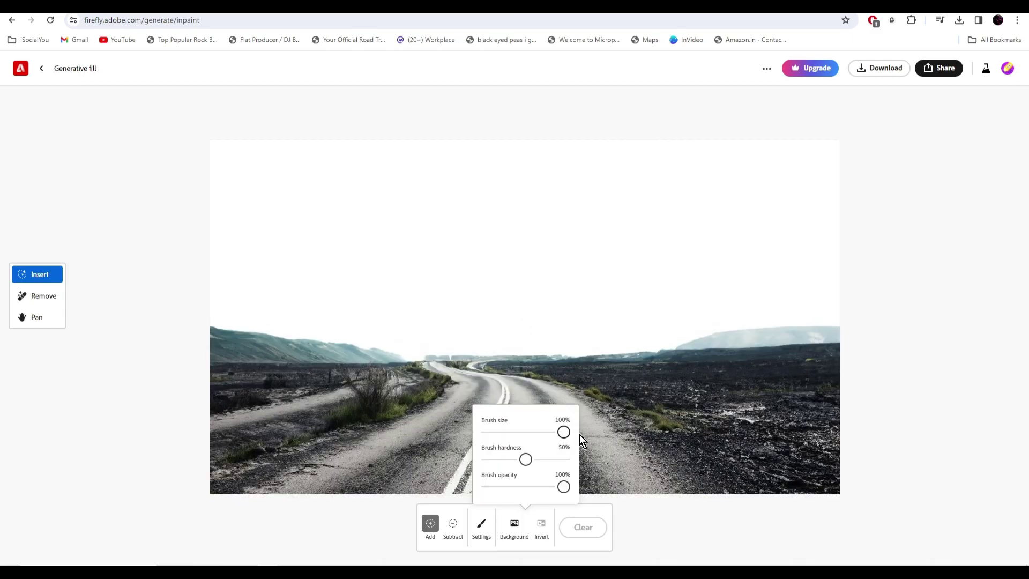
Mask the sky, generate a 'night sky full of stars', and settle on the golden-moon variation.
mouse_move(236, 177)
left_mouse_down()
mouse_move(804, 161)
mouse_move(750, 298)
mouse_move(590, 317)
mouse_move(821, 311)
mouse_move(825, 322)
left_mouse_up()
key("BackSpace")
key("BackSpace")
type("ight")
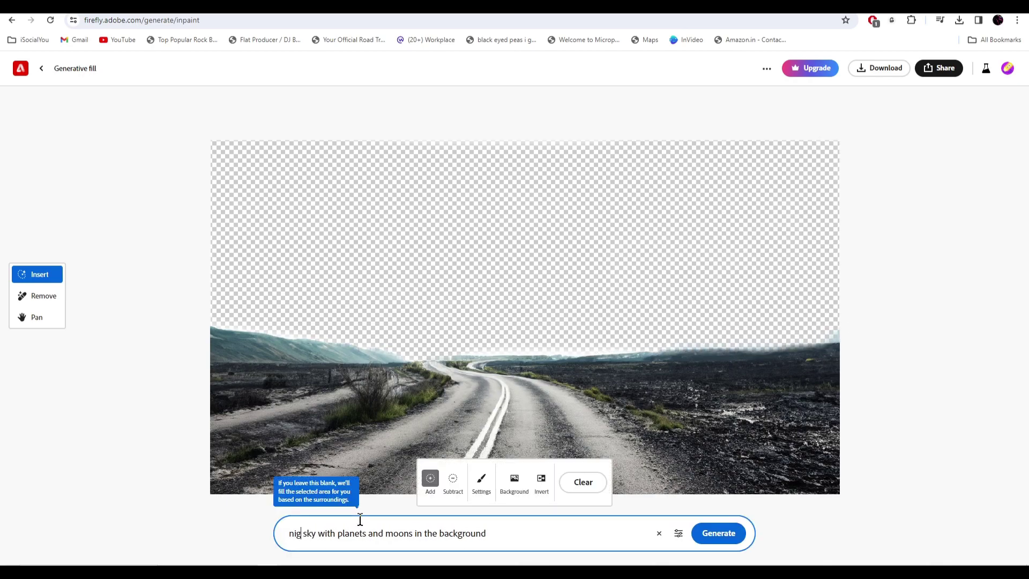
key("Right")
key("Right")
key("Right")
key("Right")
type("full of stars")
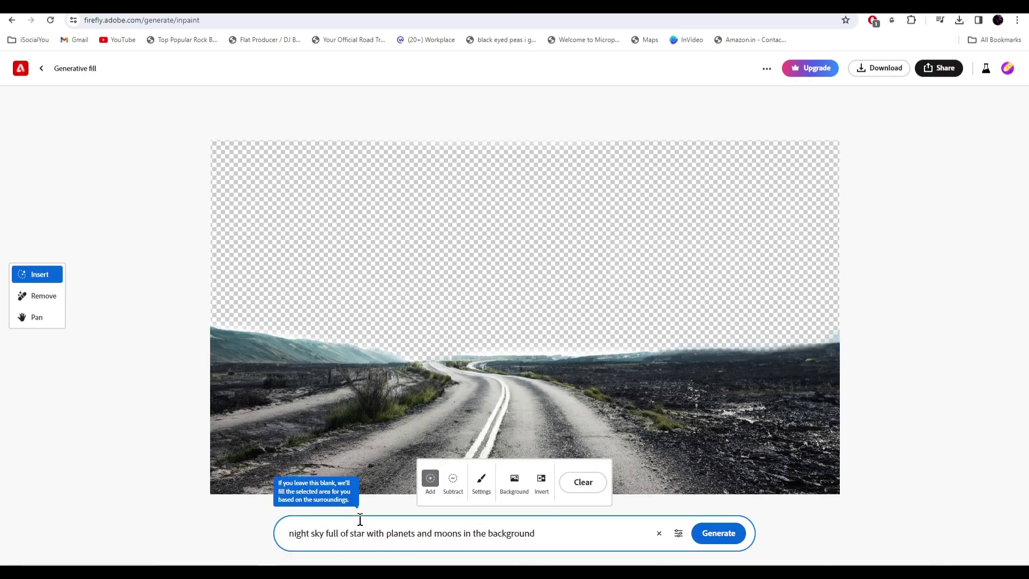
key("Return")
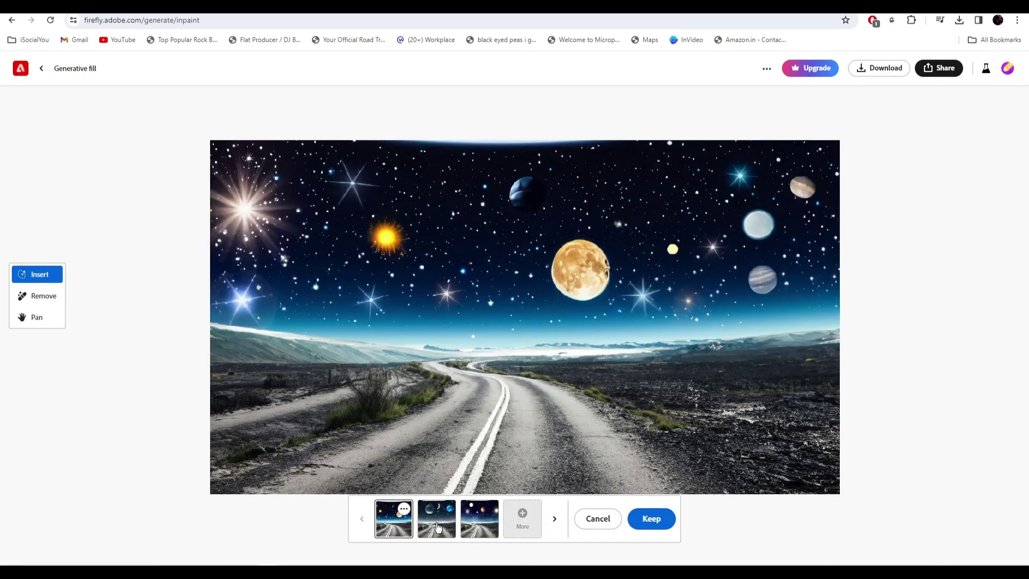
left_click(436, 518)
left_click(474, 529)
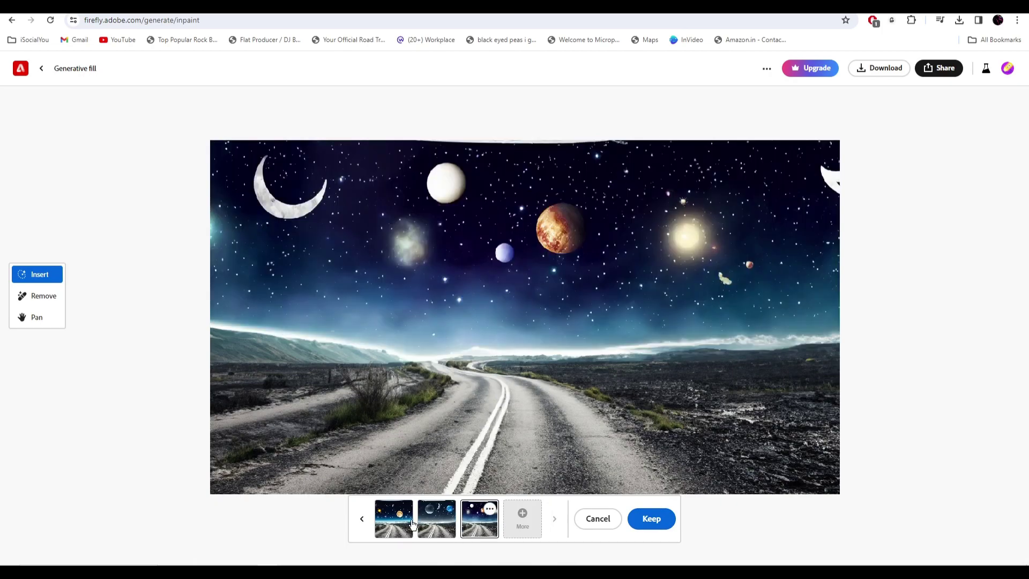
left_click(409, 519)
Keep the golden-moon sky, then add and keep an alien spaceship near the moon.
left_click(652, 519)
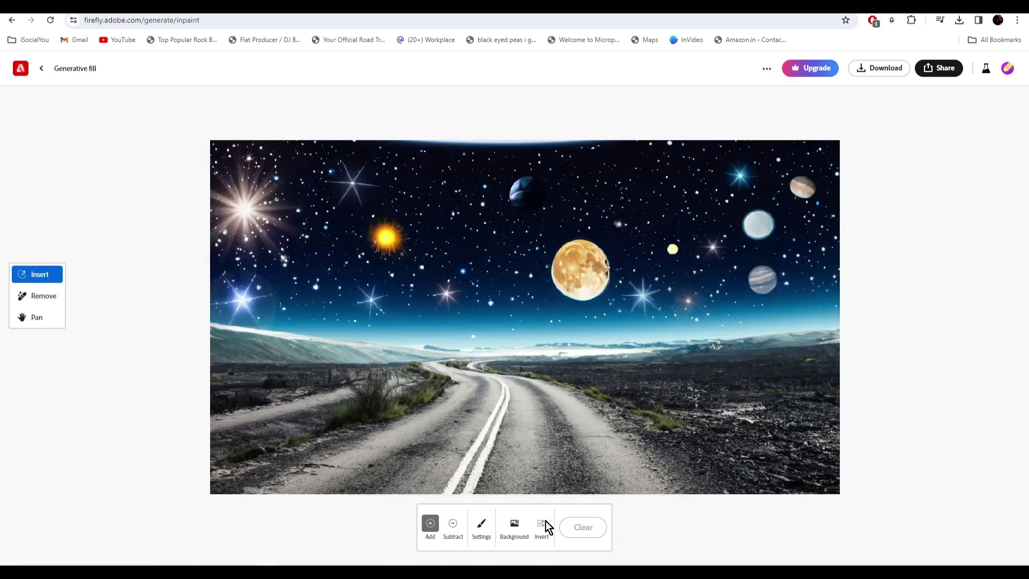
mouse_move(469, 276)
left_mouse_down()
mouse_move(417, 312)
mouse_move(558, 261)
mouse_move(473, 262)
mouse_move(455, 218)
mouse_move(460, 256)
mouse_move(392, 297)
mouse_move(421, 317)
mouse_move(579, 252)
left_mouse_up()
left_click(430, 530)
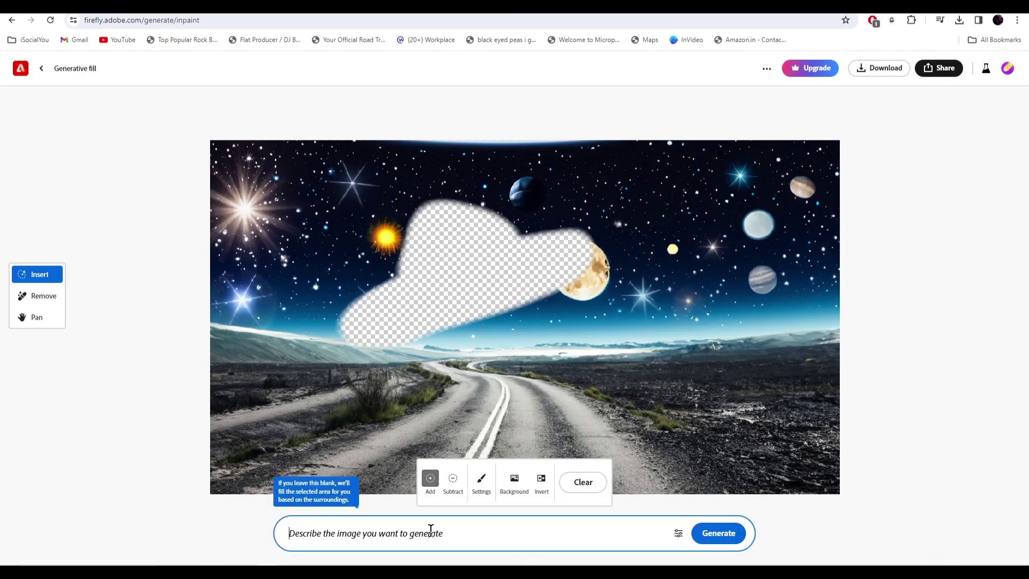
type("alien space ship")
key("Return")
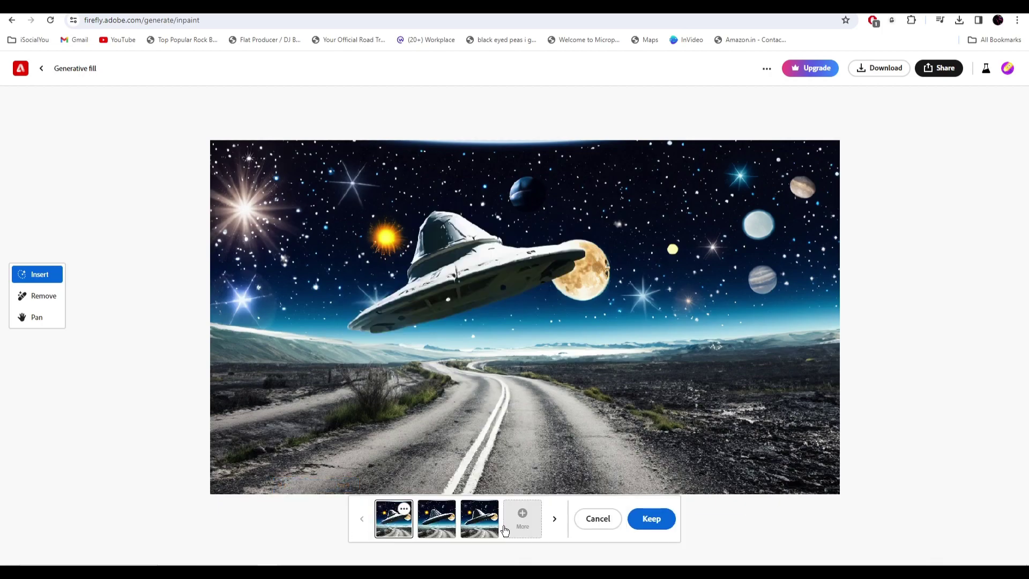
left_click(651, 518)
Place 'a man pointing up in excitement' on the road and keep him.
scroll(536, 405, "up", 3)
mouse_move(501, 450)
left_mouse_down()
mouse_move(504, 375)
mouse_move(527, 412)
left_mouse_up()
scroll(527, 413, "down", 3)
mouse_move(570, 386)
left_mouse_down()
mouse_move(554, 347)
mouse_move(554, 319)
left_mouse_up()
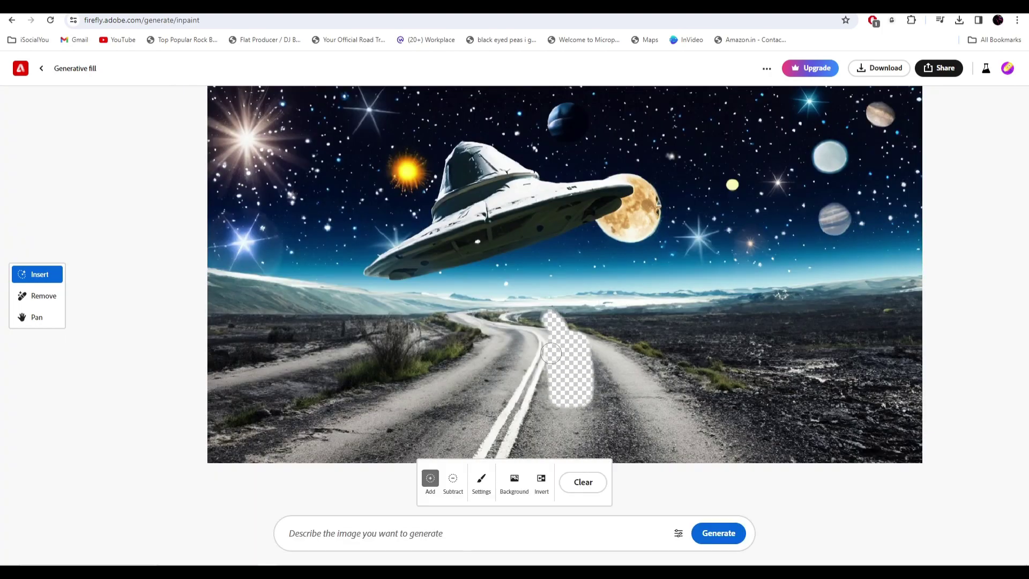
left_click(455, 536)
type("a man pointing up i")
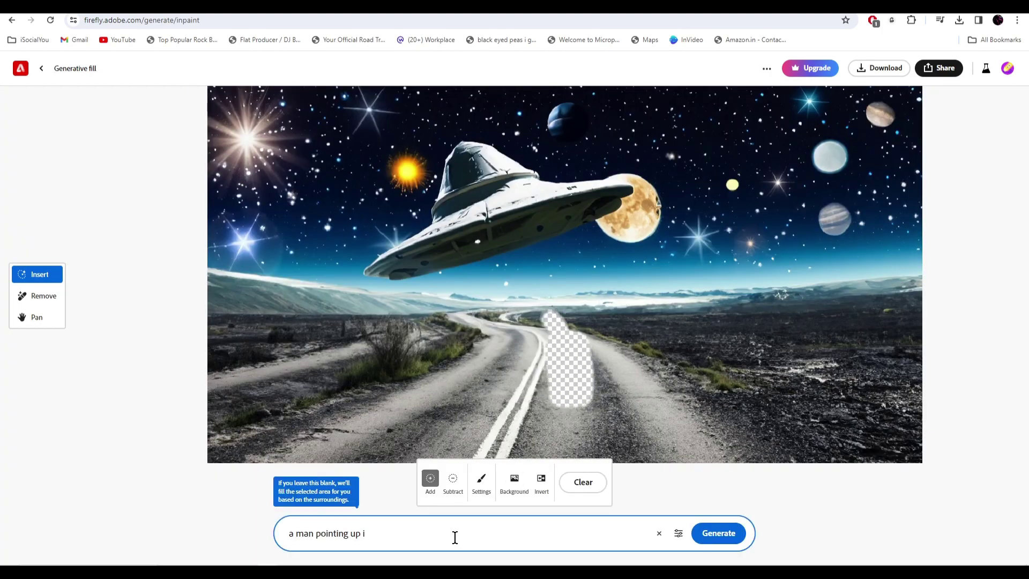
type("n excitement")
key("Return")
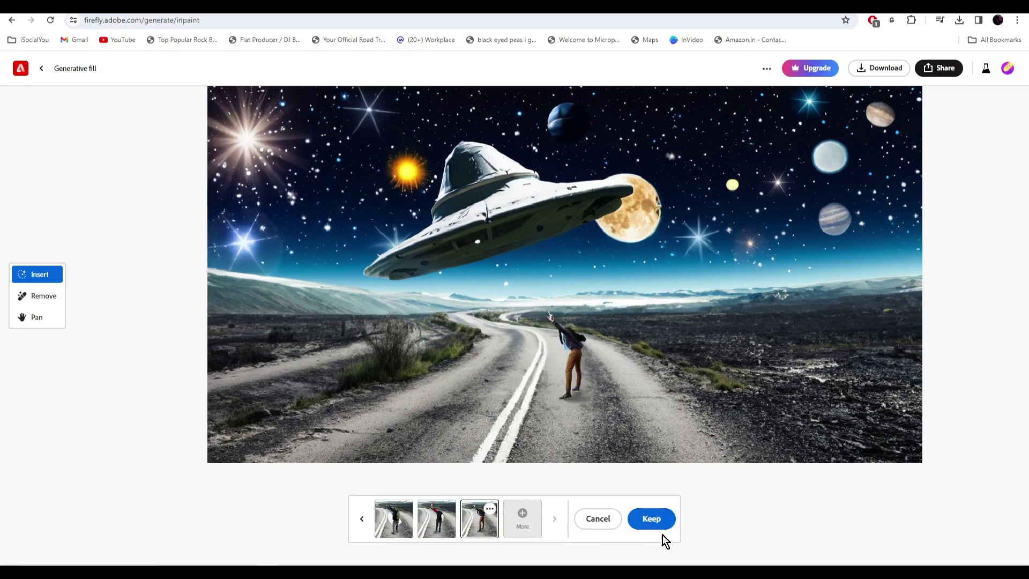
left_click(662, 518)
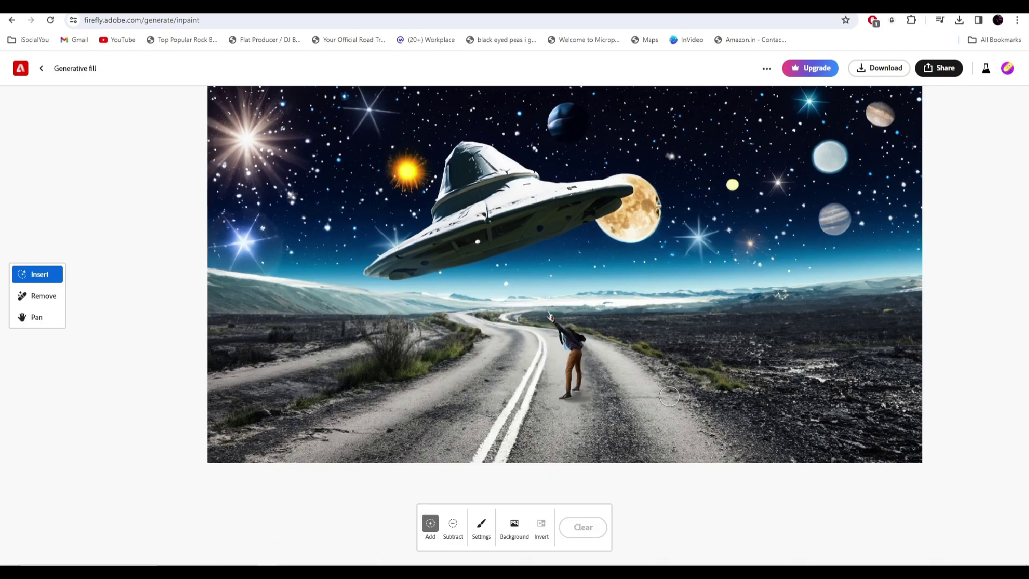
Add 'a car with doors open' left of the man, keeping the silver car.
scroll(648, 393, "down", 3)
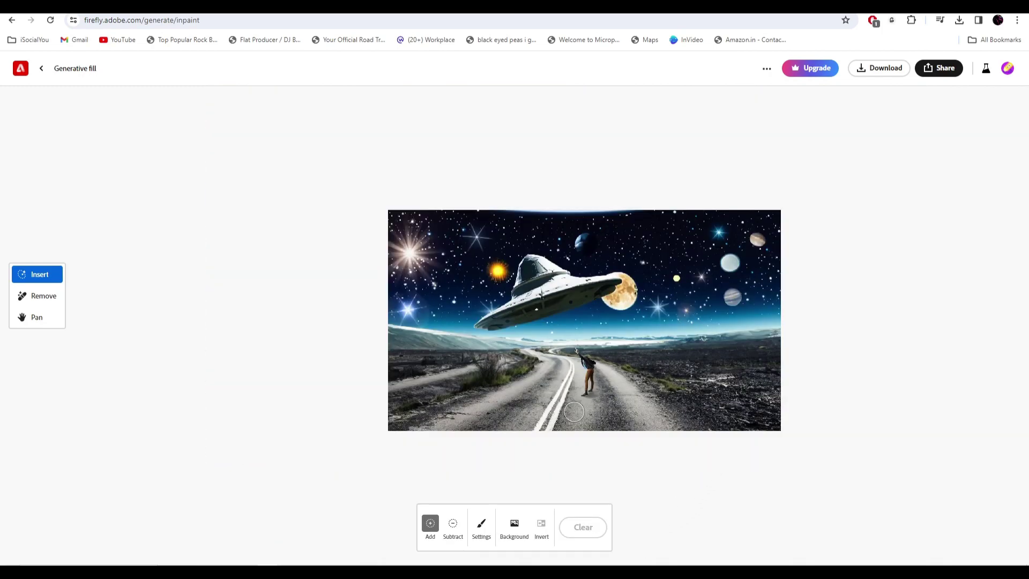
left_click_drag(563, 365, 509, 413)
left_click(470, 518)
type("a car with doors open")
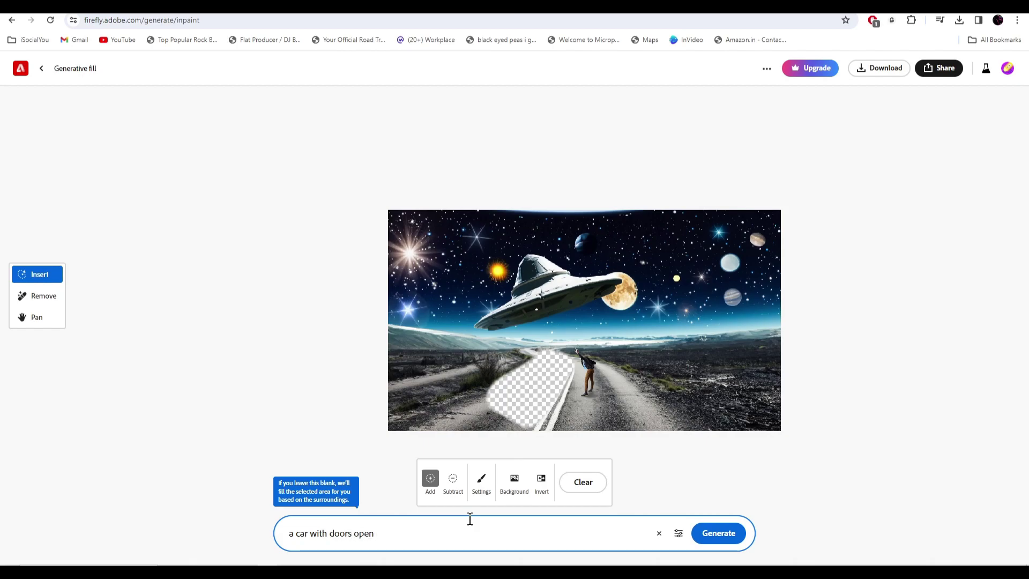
key("Return")
left_click(392, 525)
Generate 'a scared dog' to the man's right and keep the black dog variation.
left_click(651, 518)
left_click_drag(611, 375, 637, 385)
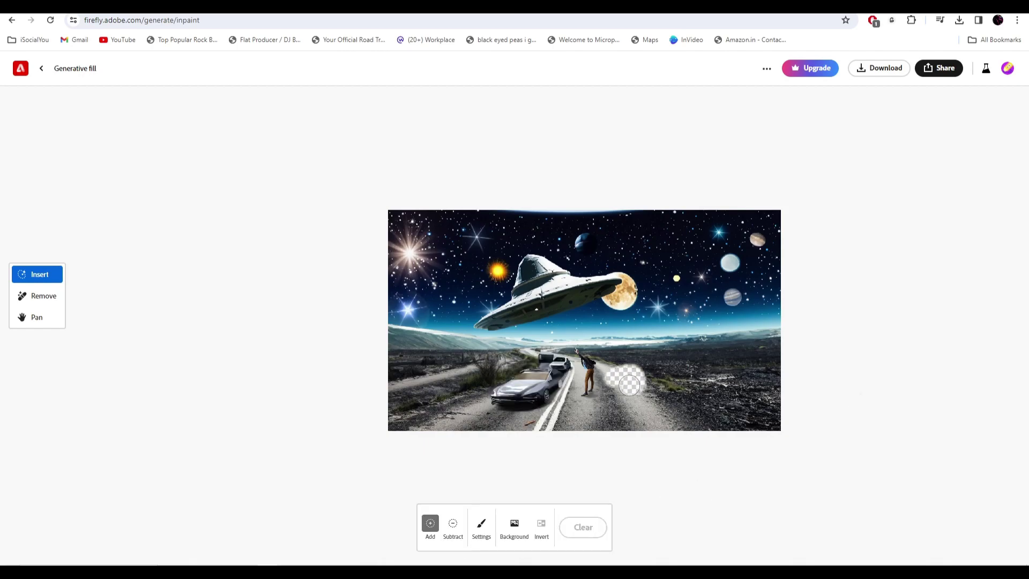
left_click(455, 529)
type("a scared dog")
key("Return")
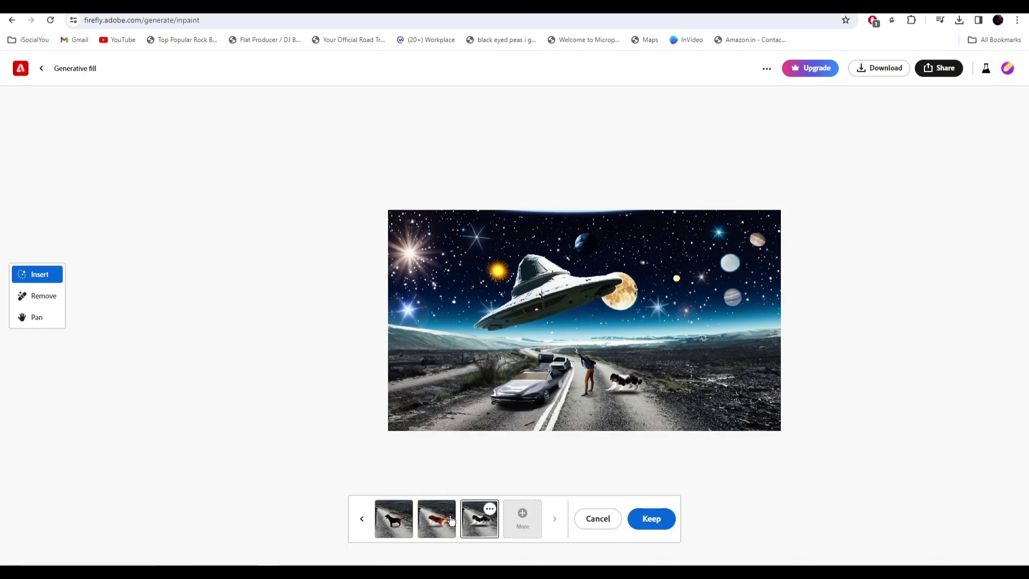
left_click(445, 517)
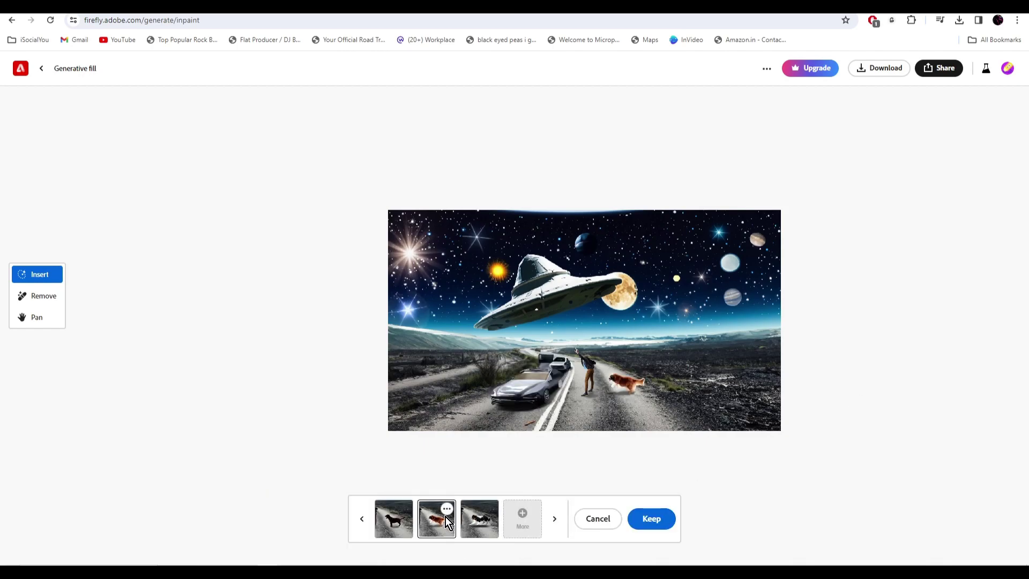
left_click(393, 519)
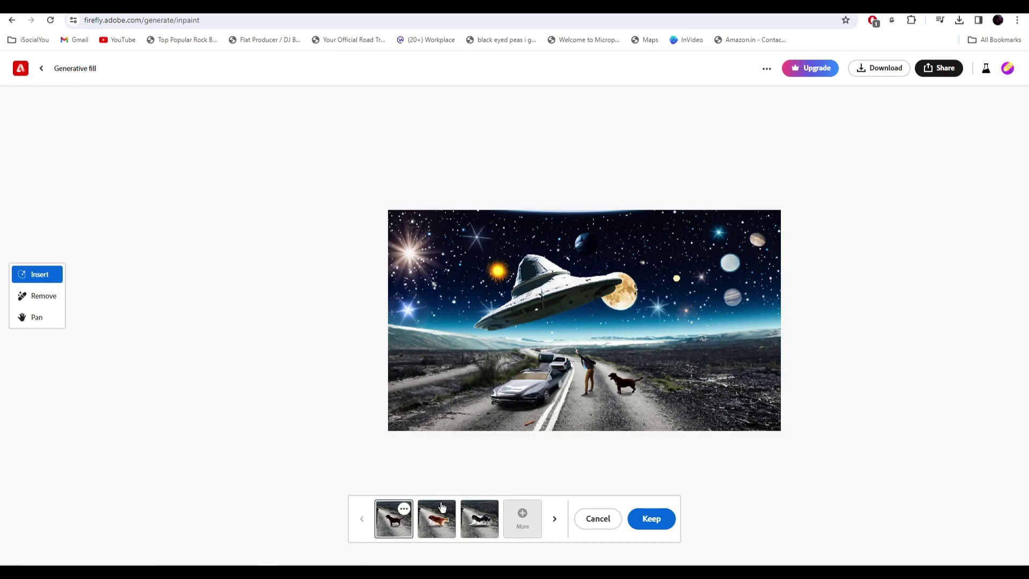
left_click(651, 518)
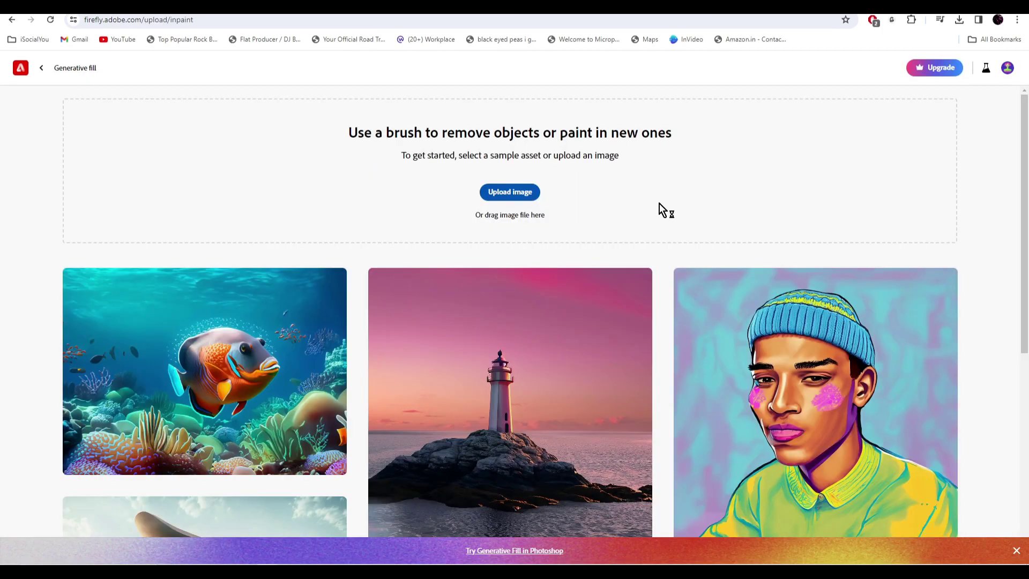
Upload the 1280x720 white solid-color background from Downloads as a new image.
left_click(510, 191)
left_click(160, 139)
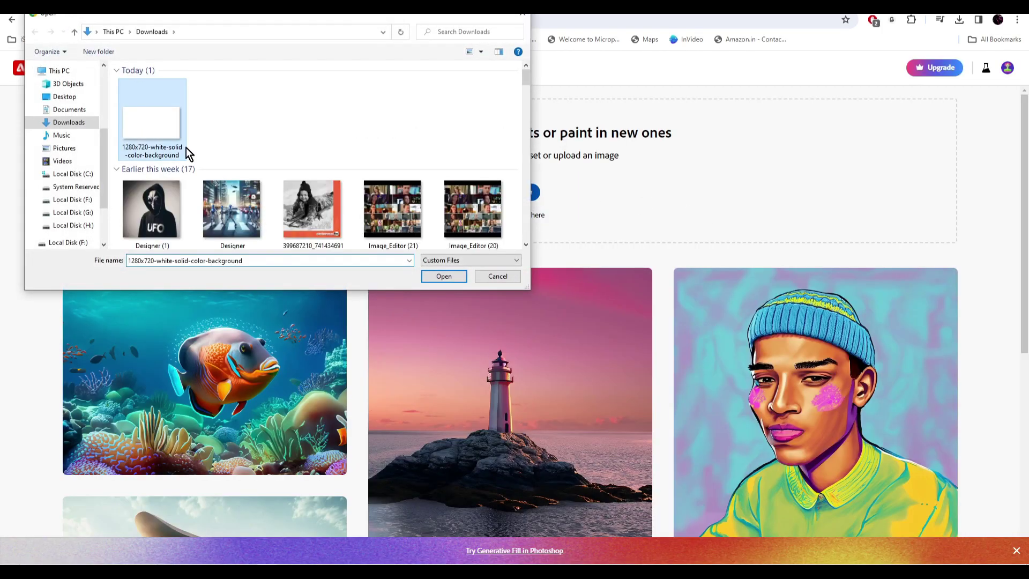
left_click(444, 276)
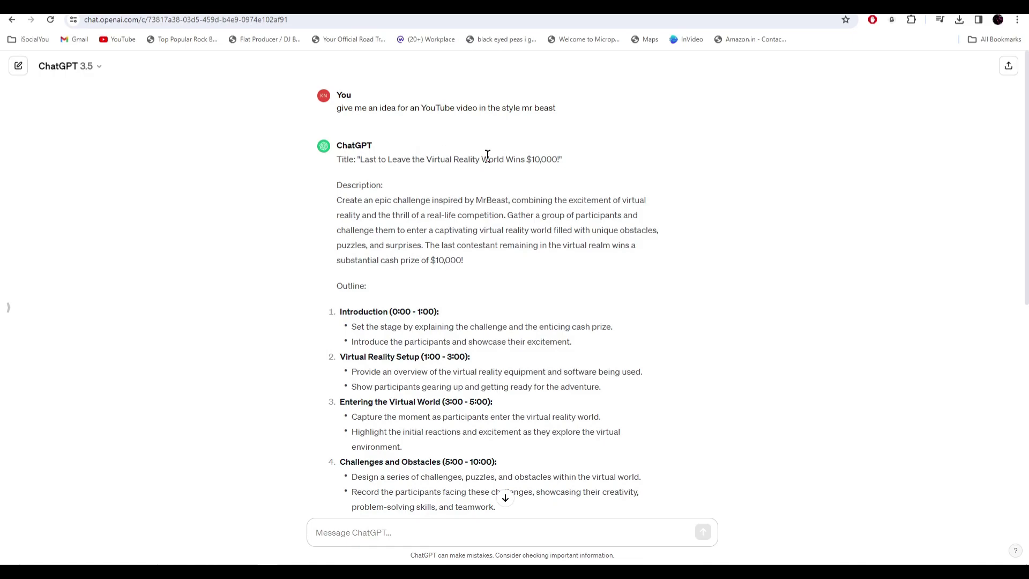
scroll(488, 154, "down", 1)
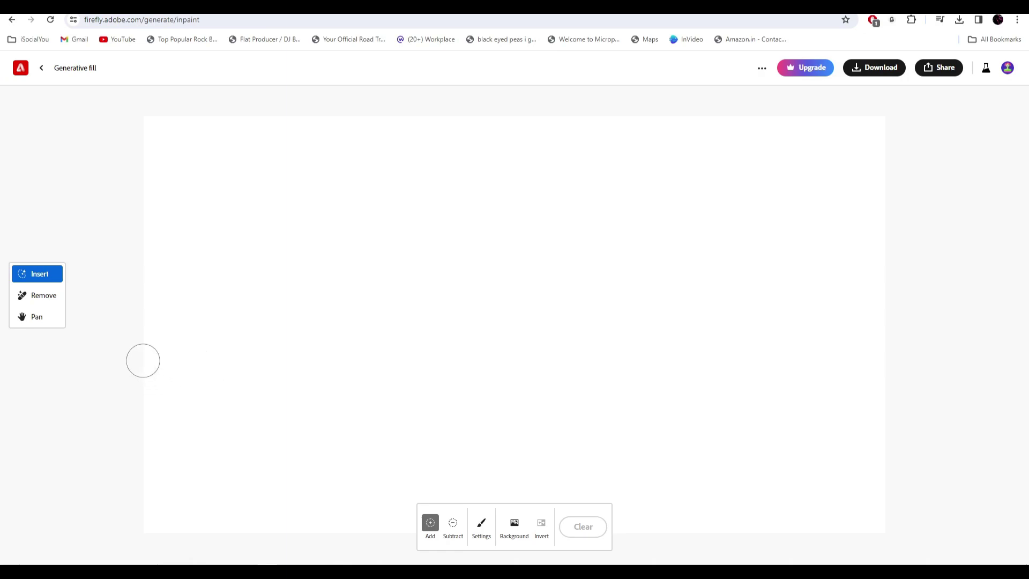
Mask the lower canvas and generate a futuristic room there.
mouse_move(142, 351)
left_mouse_down()
mouse_move(441, 375)
mouse_move(766, 439)
mouse_move(753, 475)
mouse_move(306, 378)
mouse_move(211, 493)
mouse_move(848, 525)
left_mouse_up()
left_click(482, 478)
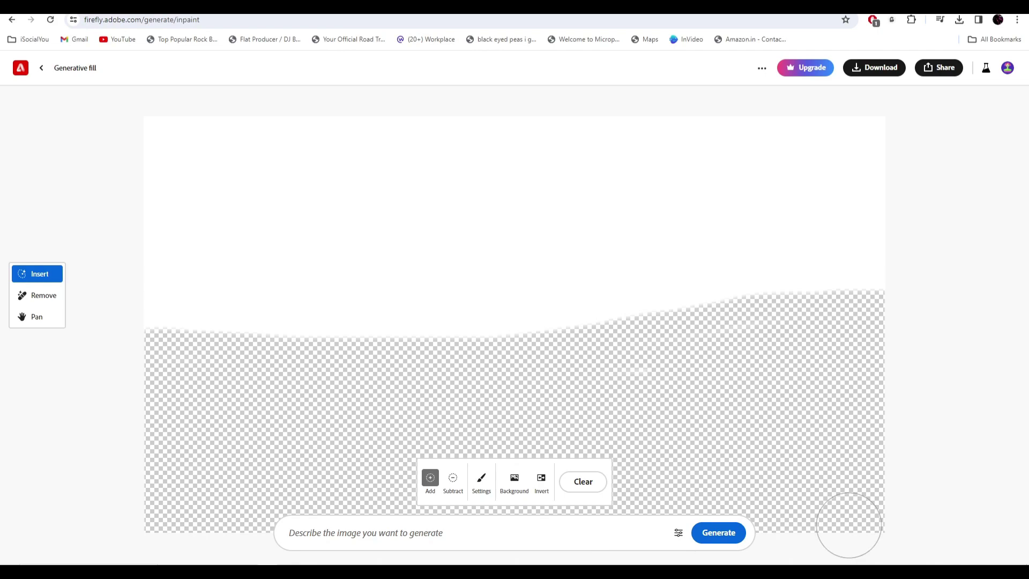
left_click(386, 528)
type("a futuristic room")
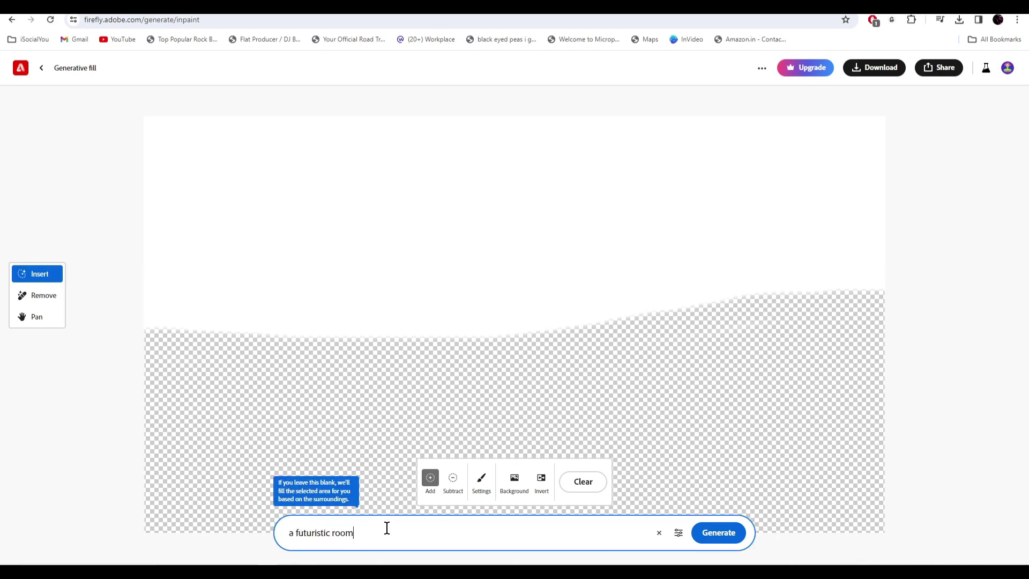
key("Return")
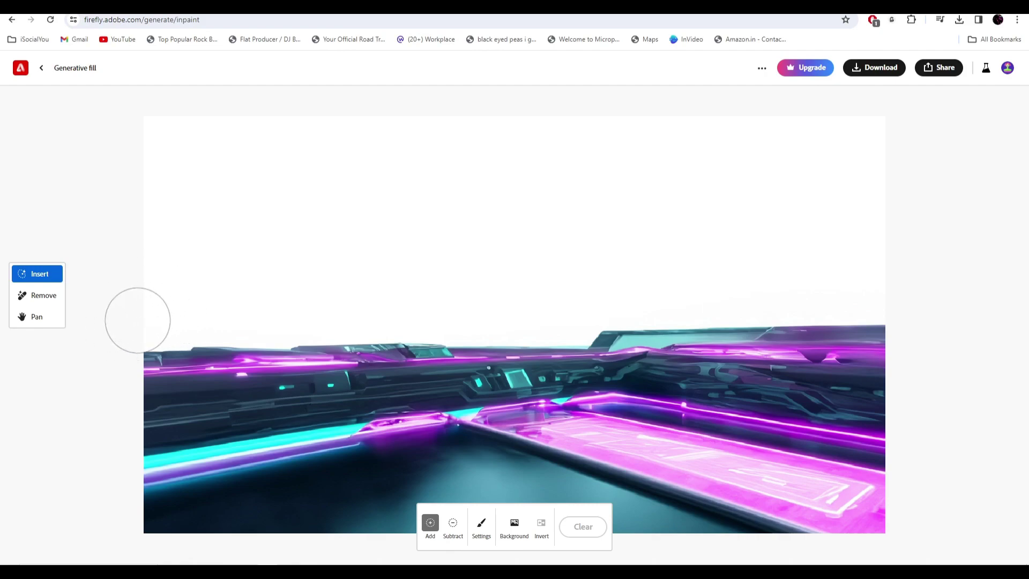
Mask the upper canvas and generate a virtual reality world above the room.
mouse_move(144, 321)
left_mouse_down()
mouse_move(764, 292)
mouse_move(818, 275)
mouse_move(188, 218)
mouse_move(500, 230)
mouse_move(863, 200)
left_mouse_up()
left_click(415, 532)
type("virtual reality world")
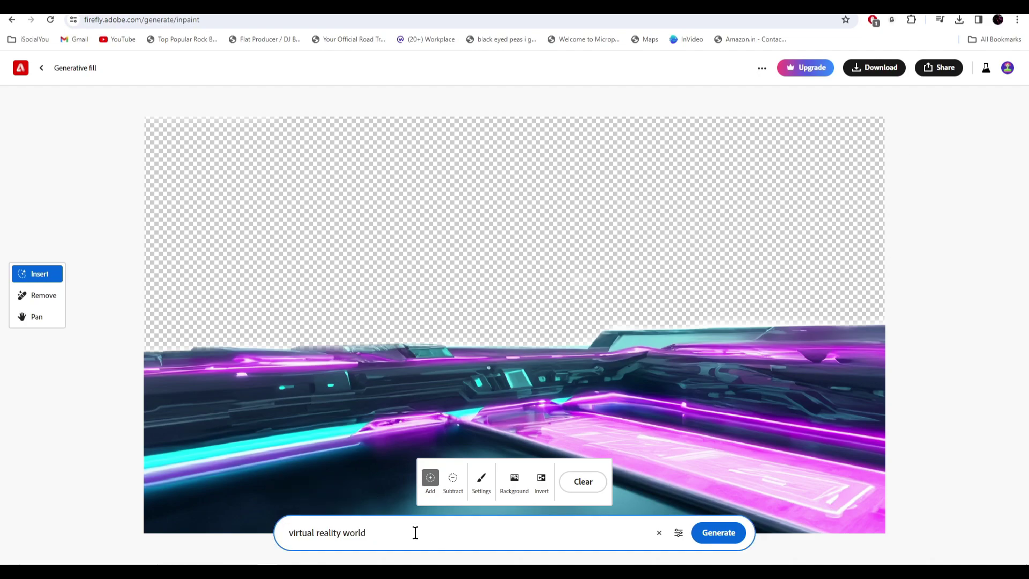
key("Return")
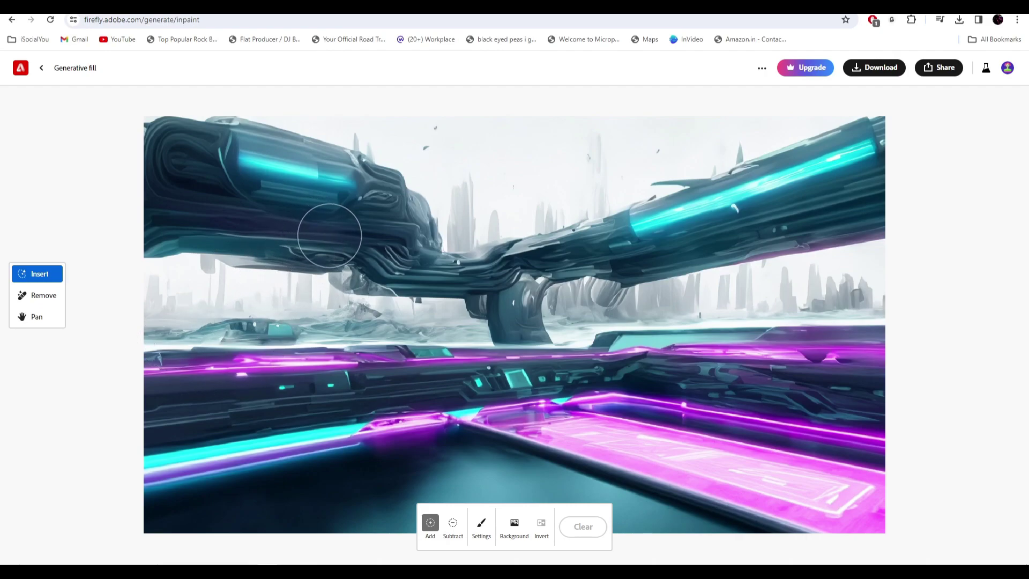
Mask the left half, generate a surprised person in a VR headset, and compare the variations.
mouse_move(329, 230)
left_mouse_down()
mouse_move(241, 200)
mouse_move(189, 480)
mouse_move(408, 363)
mouse_move(282, 187)
mouse_move(363, 230)
mouse_move(291, 339)
mouse_move(349, 488)
mouse_move(231, 416)
mouse_move(329, 431)
left_mouse_up()
type("a surprise person looking at the camera wearing VR head set")
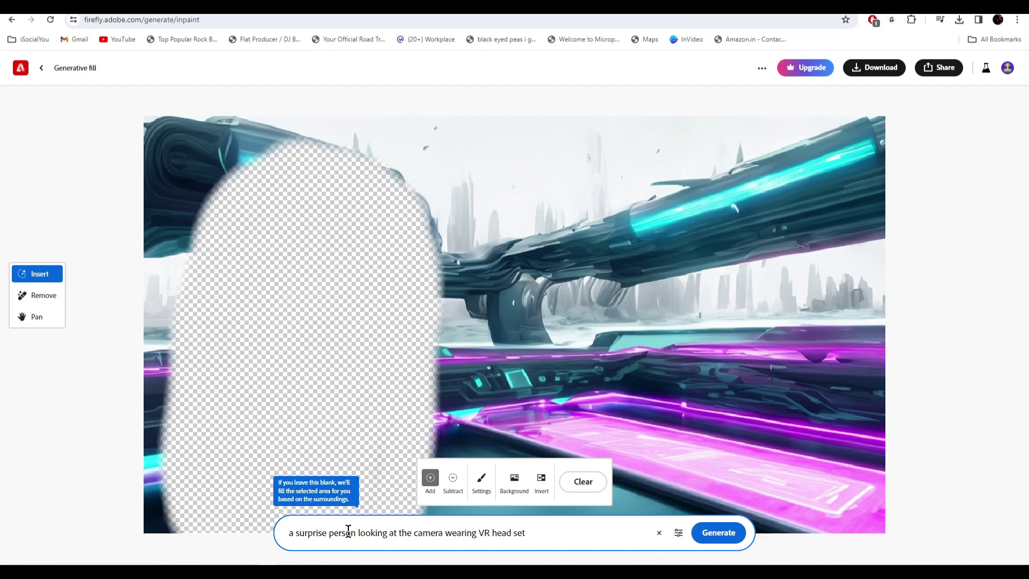
type("n green t shirt")
key("Return")
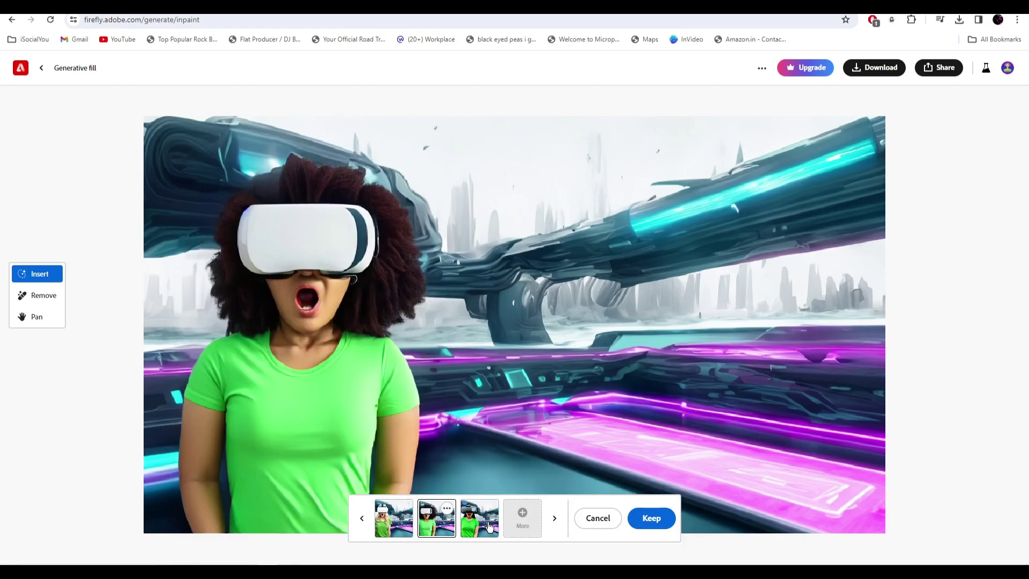
left_click(478, 523)
left_click(431, 522)
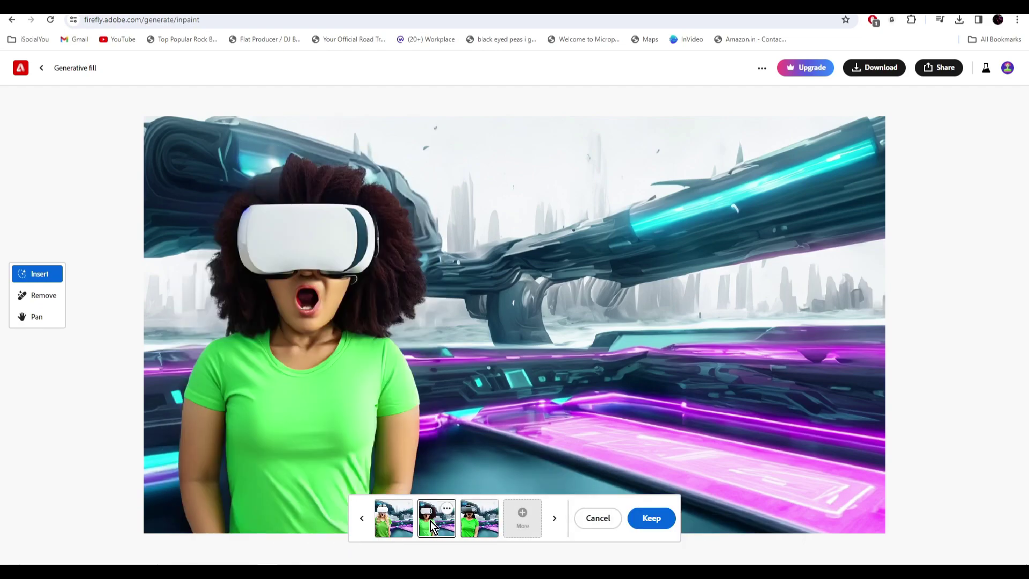
left_click(387, 520)
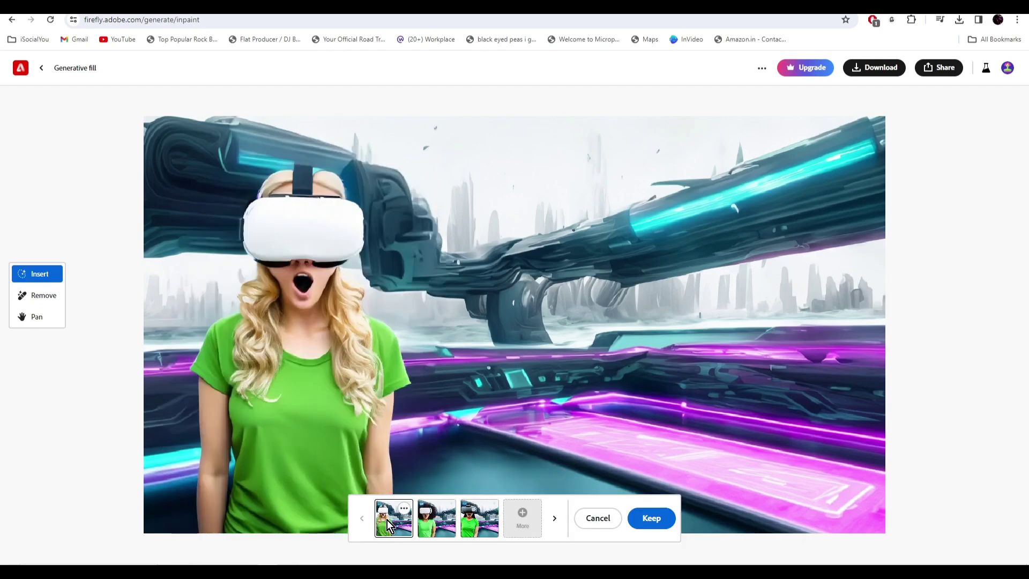
Keep the curly-haired woman, then add and keep an 'alien spaceship shooting lasers' in the sky.
left_click(439, 523)
left_click(566, 393)
scroll(573, 201, "up", 3)
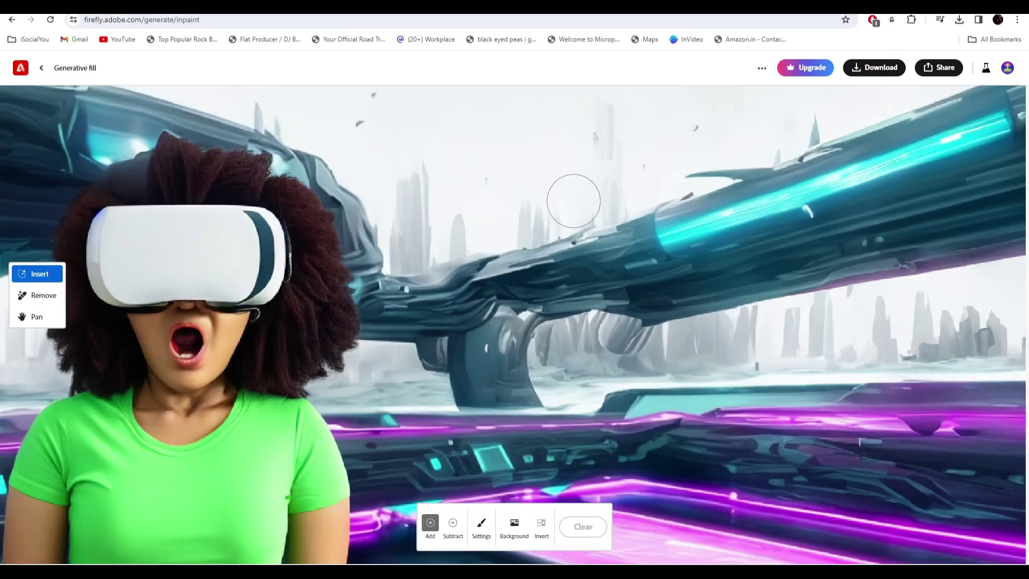
scroll(573, 201, "up", 2)
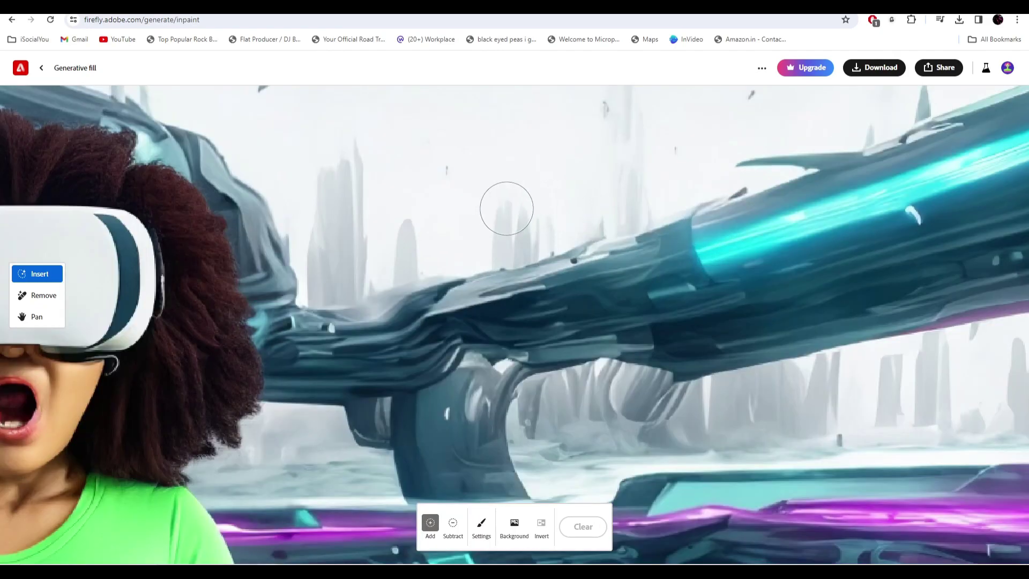
left_click(481, 528)
mouse_move(528, 126)
left_mouse_down()
mouse_move(501, 127)
mouse_move(488, 158)
mouse_move(443, 182)
mouse_move(546, 176)
mouse_move(611, 142)
left_mouse_up()
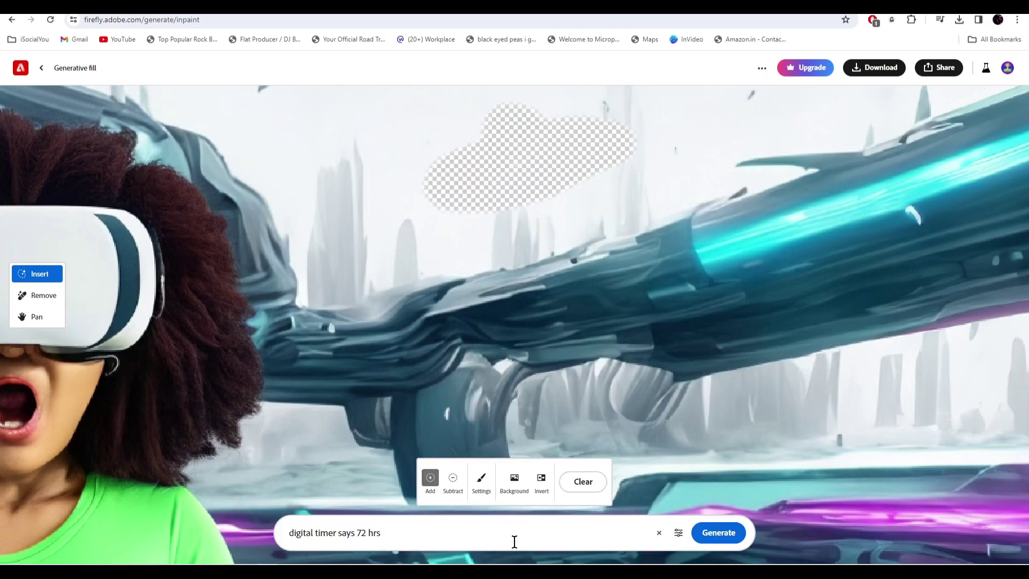
triple_click(434, 528)
type("alien spaceship")
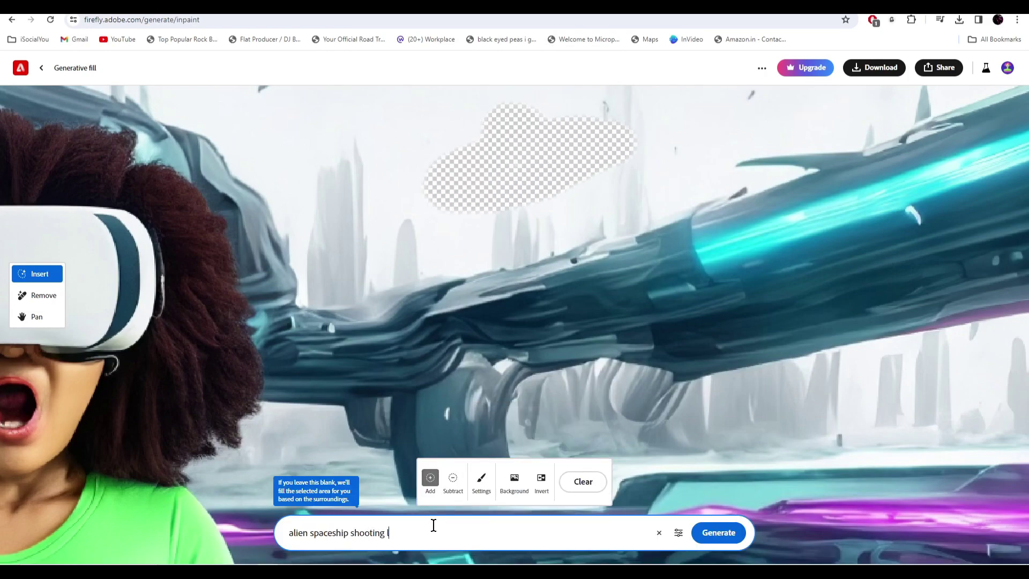
type("shooting lasers")
key("Return")
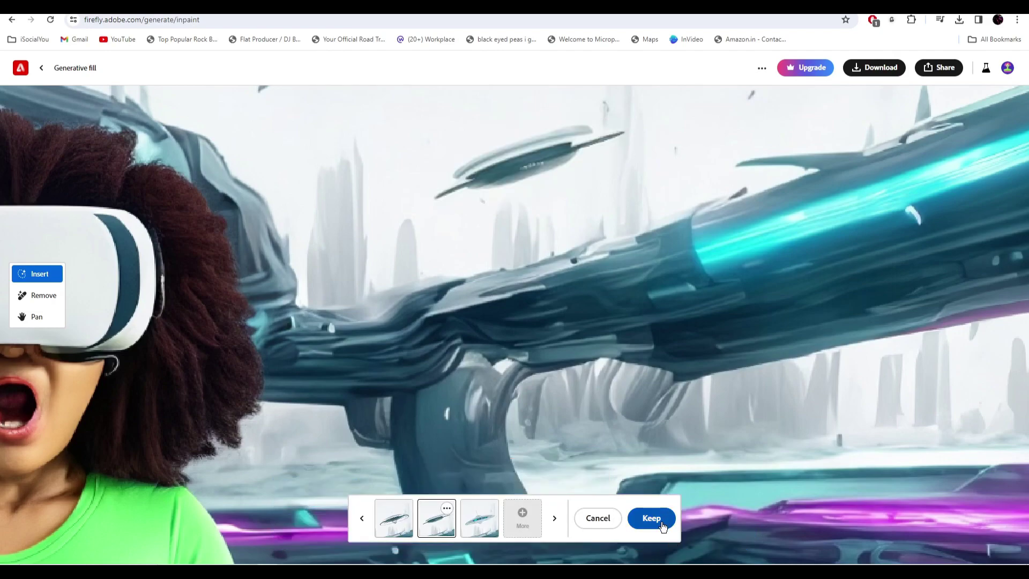
left_click(651, 518)
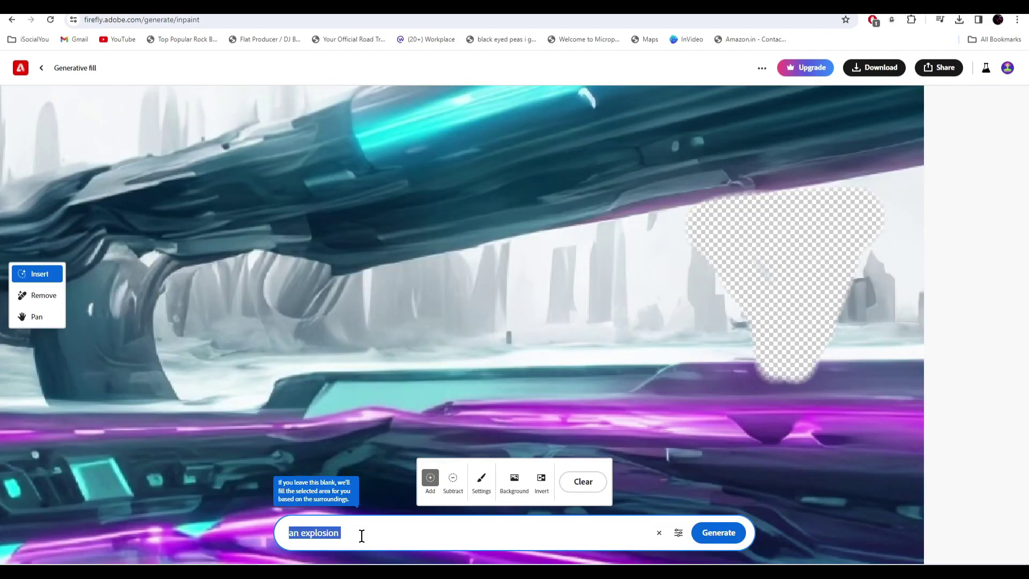
Generate a 'red spaceship background' and preview its third result.
type("red space")
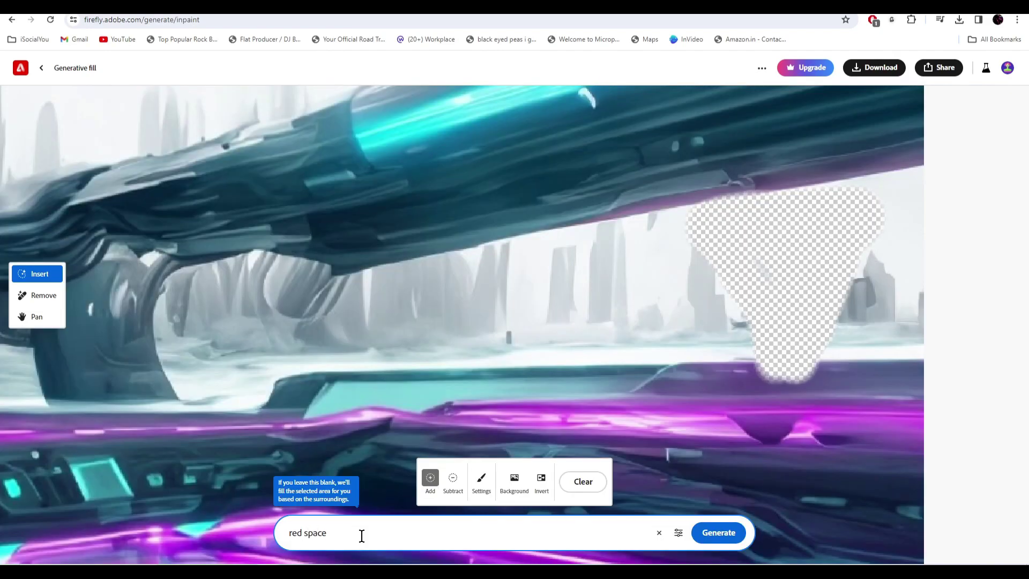
type("ship background")
key("Return")
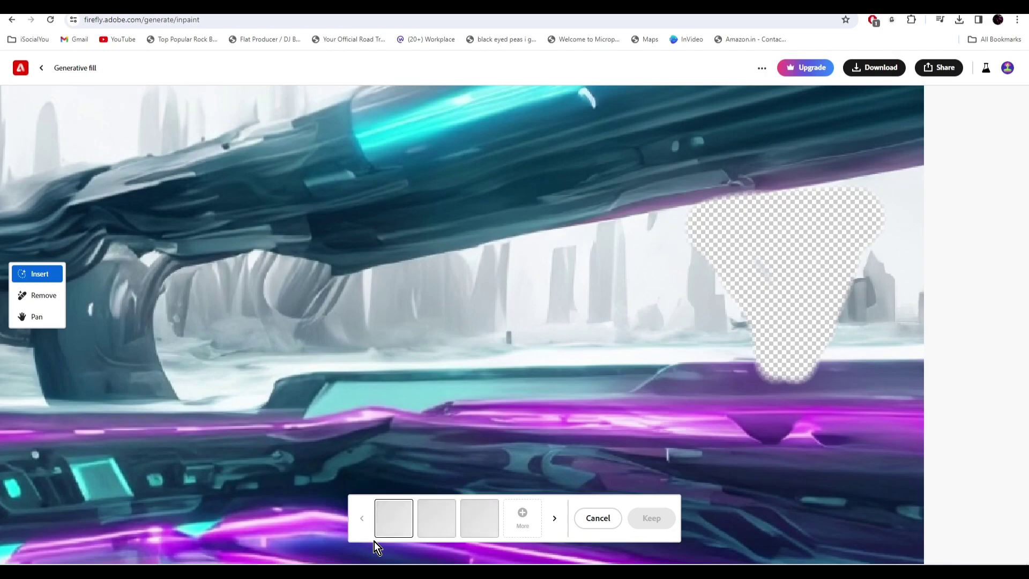
left_click(478, 513)
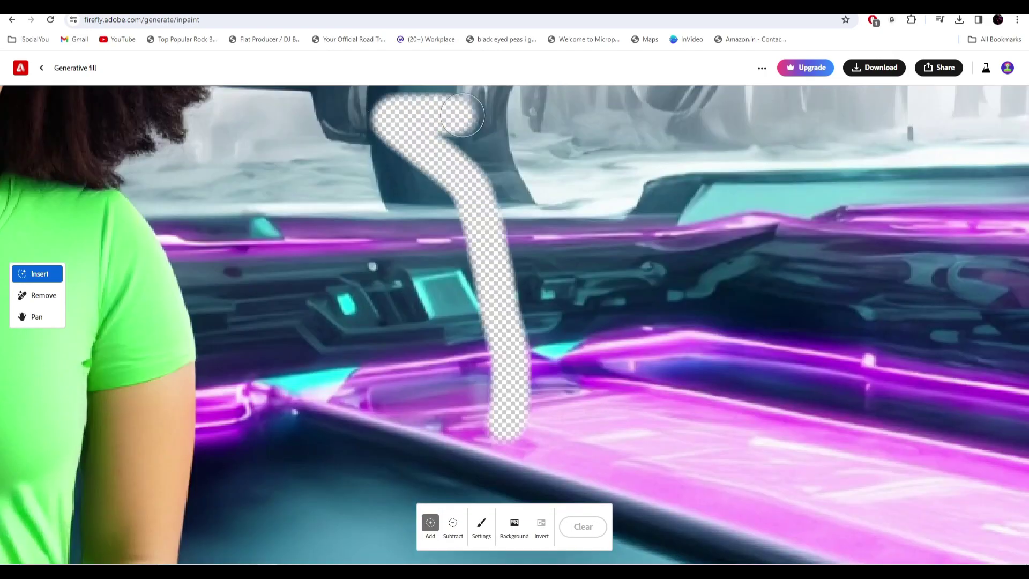
Add a walking figure on the walkway, keep it, and regenerate its torso with a 'blue color shirt'.
mouse_move(536, 134)
left_mouse_down()
mouse_move(518, 344)
mouse_move(407, 187)
mouse_move(424, 418)
mouse_move(505, 372)
left_mouse_up()
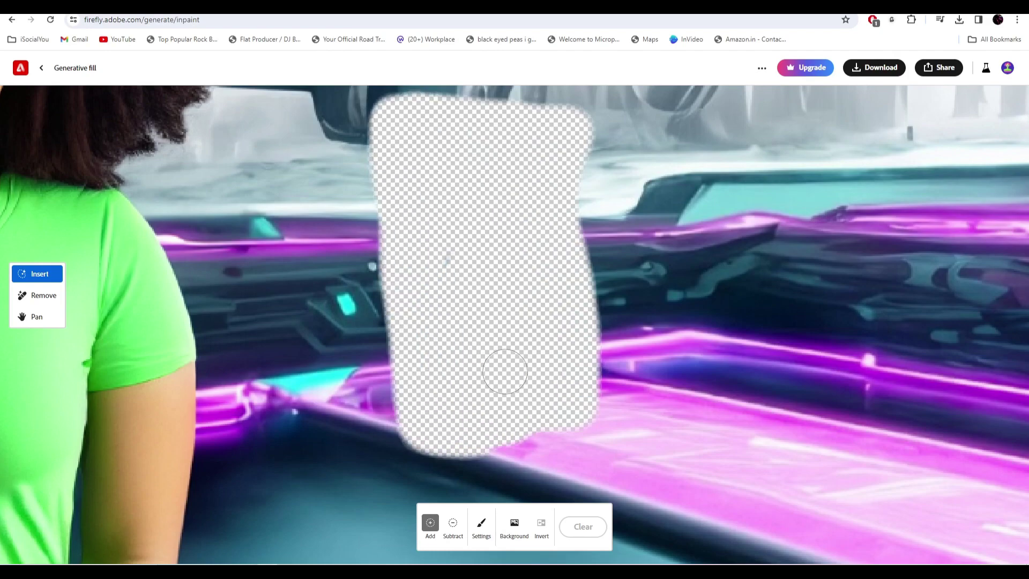
type("mus")
key("Return")
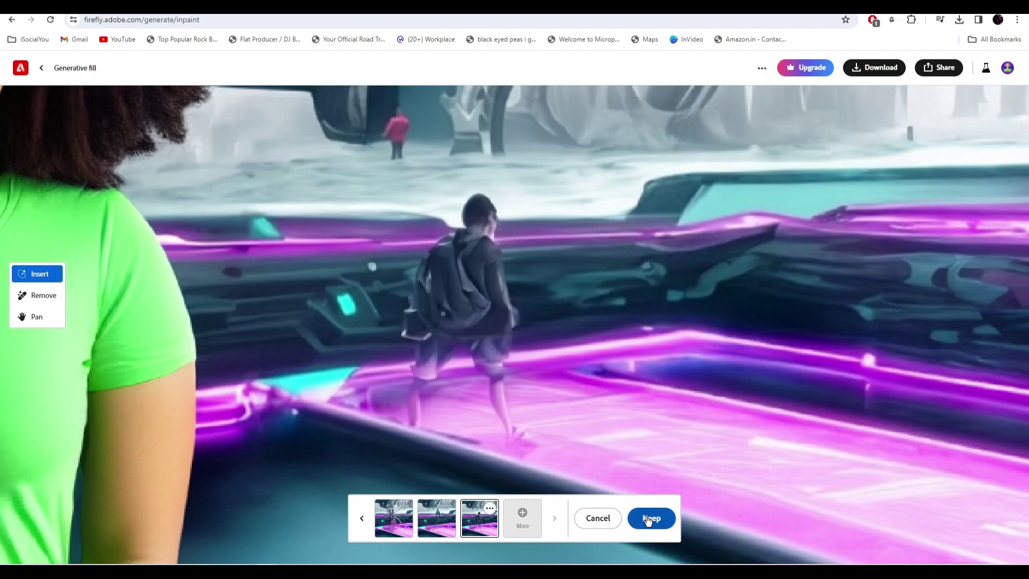
left_click(651, 518)
mouse_move(492, 368)
left_mouse_down()
mouse_move(497, 313)
mouse_move(415, 324)
mouse_move(478, 246)
mouse_move(450, 267)
left_mouse_up()
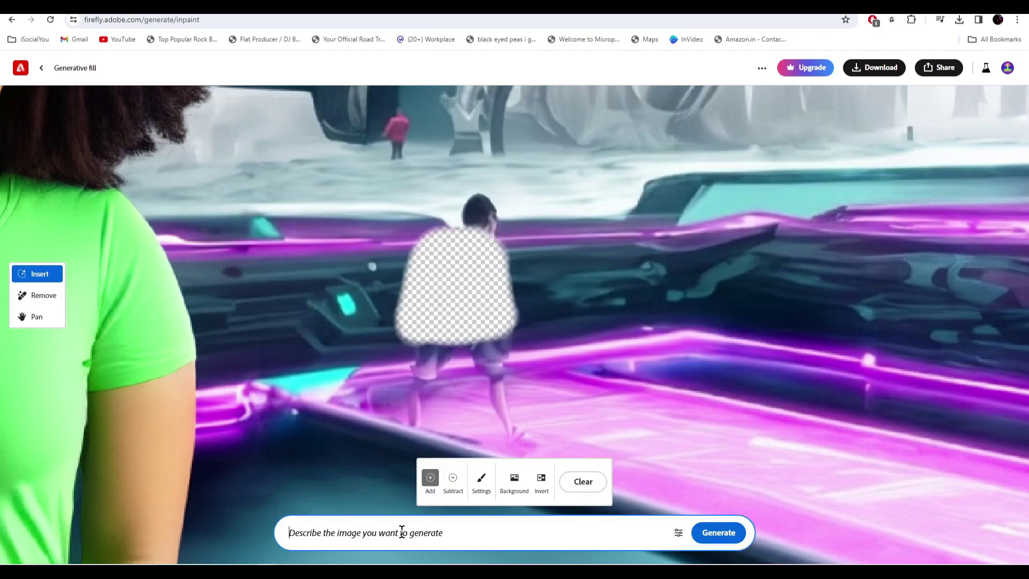
type("blue color shirt")
key("Return")
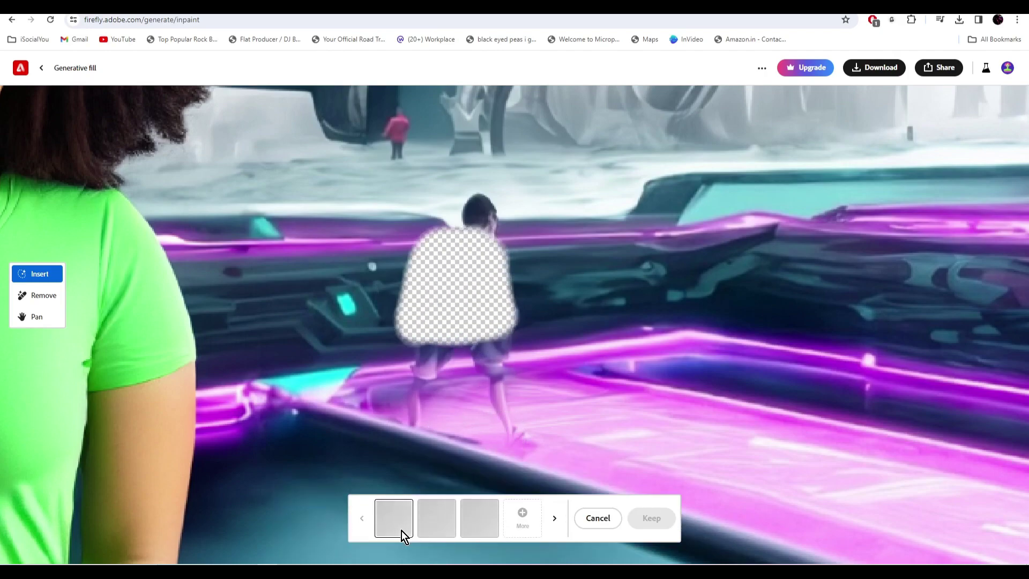
Keep the third shirt variation, add a red-shirted VR-headset person at right, and mask the centre.
left_click(469, 528)
left_click(651, 517)
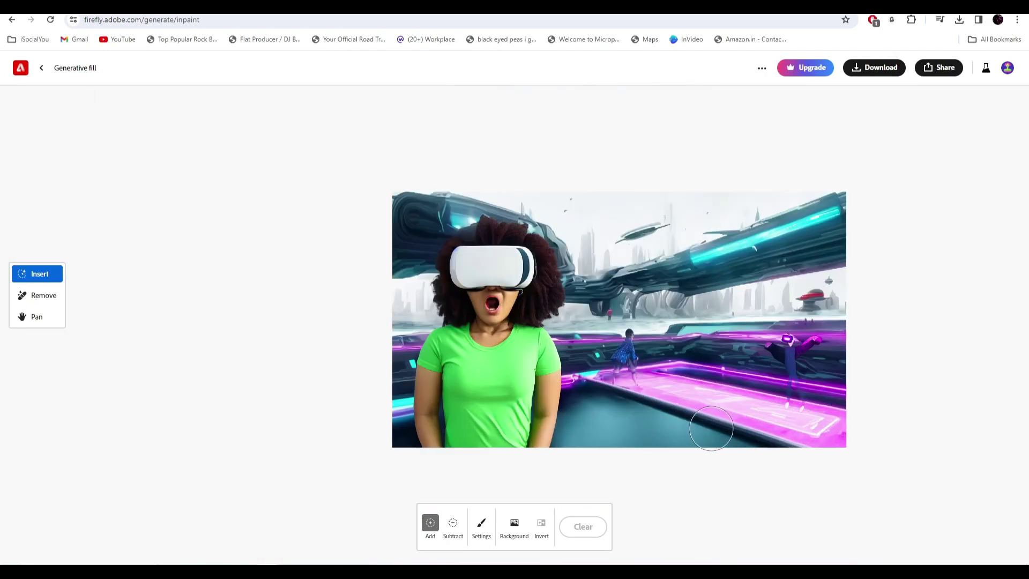
mouse_move(769, 339)
left_mouse_down()
mouse_move(804, 335)
mouse_move(755, 370)
mouse_move(800, 383)
mouse_move(748, 426)
left_mouse_up()
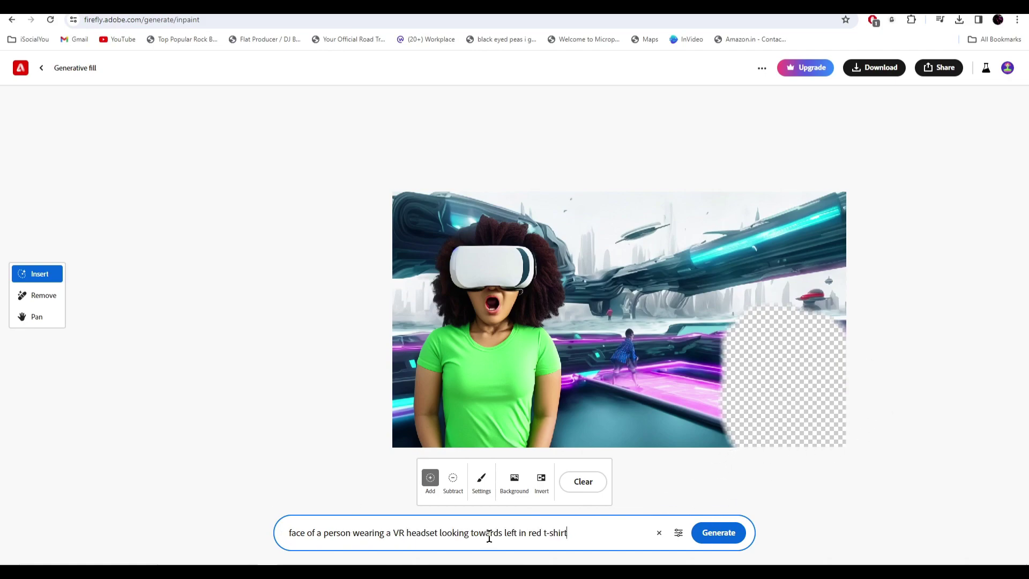
left_click(718, 532)
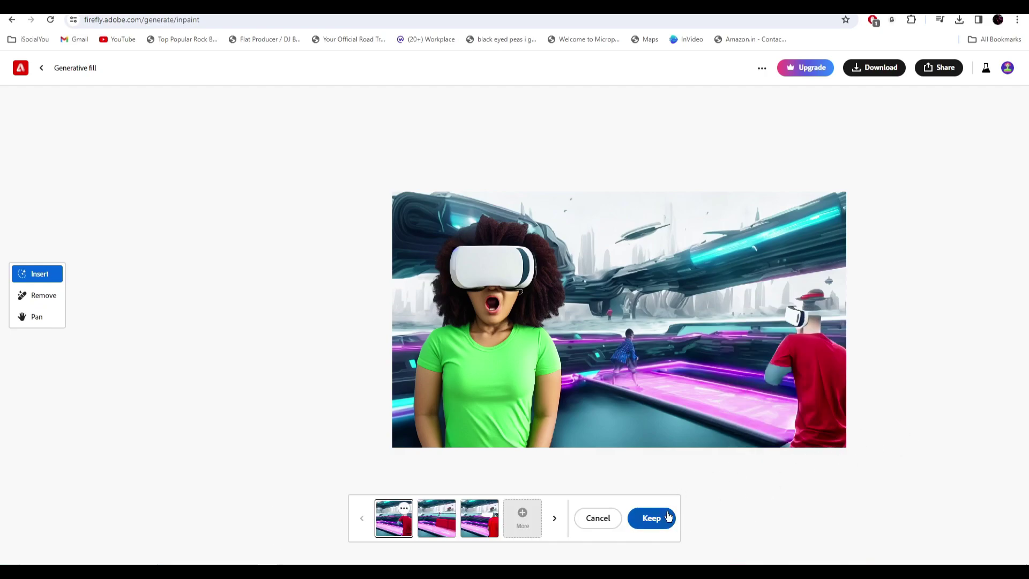
left_click(651, 517)
scroll(858, 375, "up", 4)
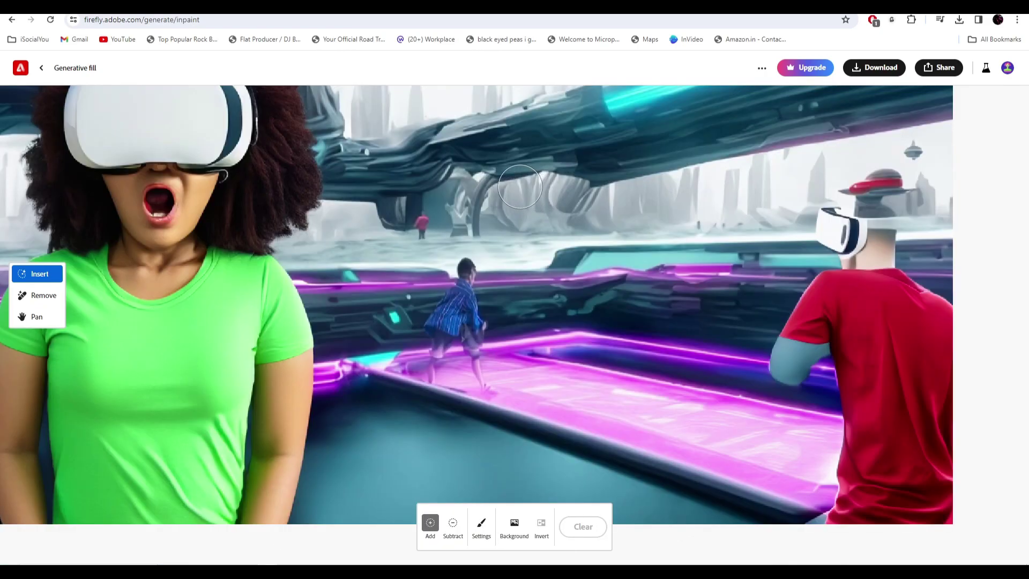
mouse_move(523, 187)
left_mouse_down()
mouse_move(607, 184)
mouse_move(616, 333)
mouse_move(515, 337)
mouse_move(499, 186)
mouse_move(574, 201)
mouse_move(583, 226)
mouse_move(586, 326)
mouse_move(539, 206)
mouse_move(526, 232)
mouse_move(562, 267)
mouse_move(544, 242)
mouse_move(537, 319)
mouse_move(542, 224)
mouse_move(505, 160)
mouse_move(611, 163)
mouse_move(637, 268)
left_mouse_up()
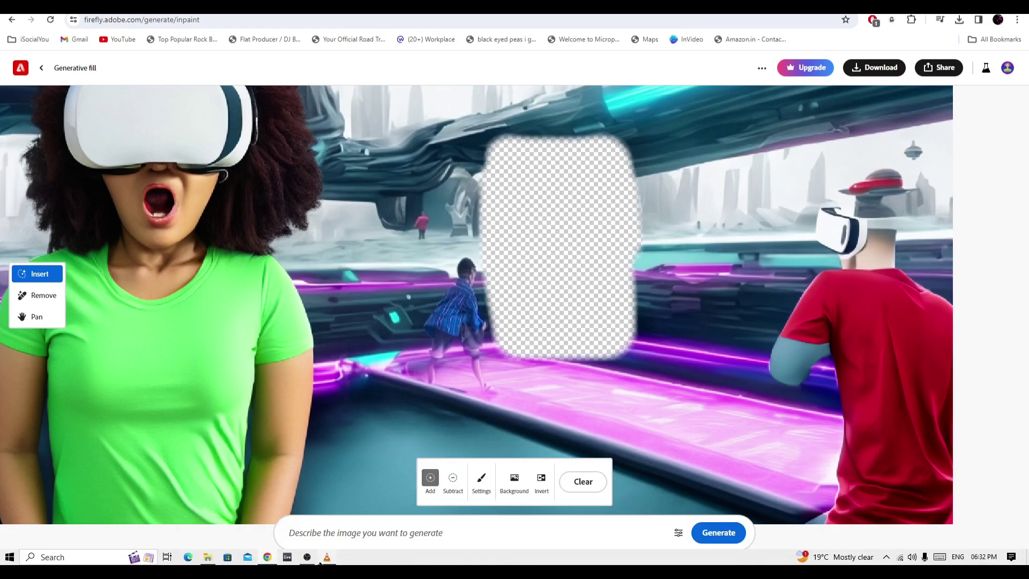
Generate a golden dollar sign in the centre mask, keep the third variation, and mask above it.
left_click(367, 538)
type("a golden")
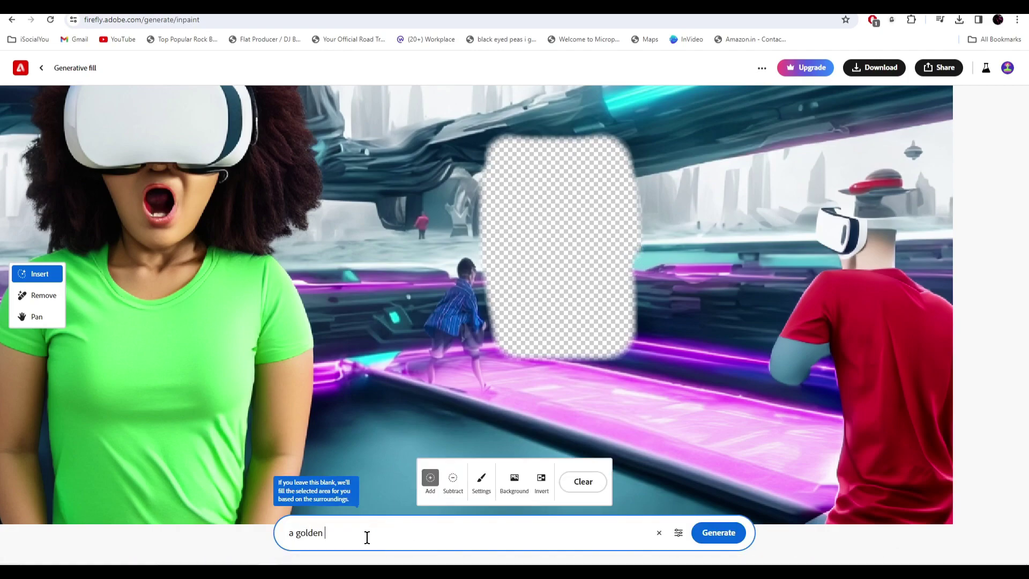
key("Return")
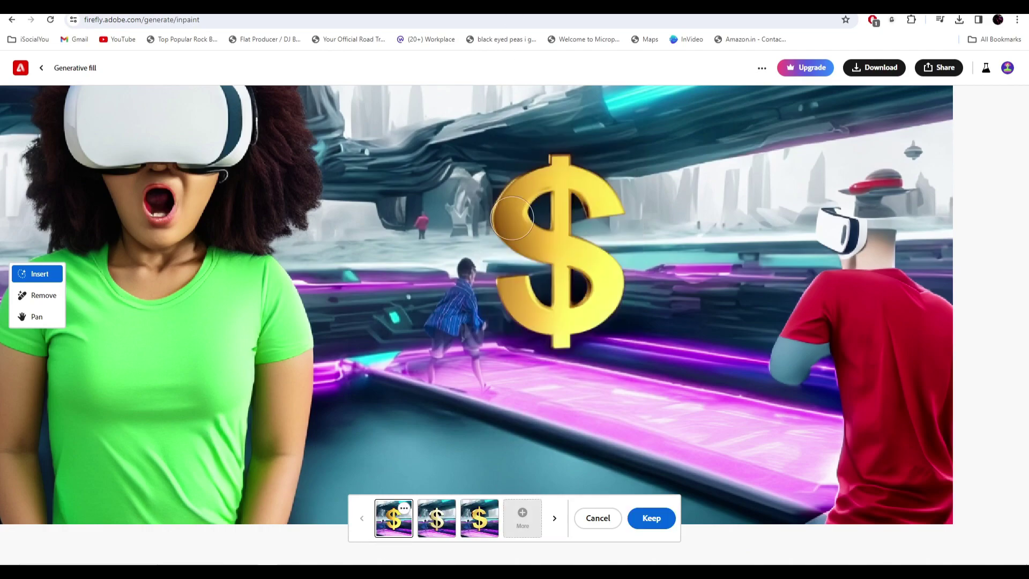
scroll(604, 362, "down", 5)
scroll(604, 362, "up", 2)
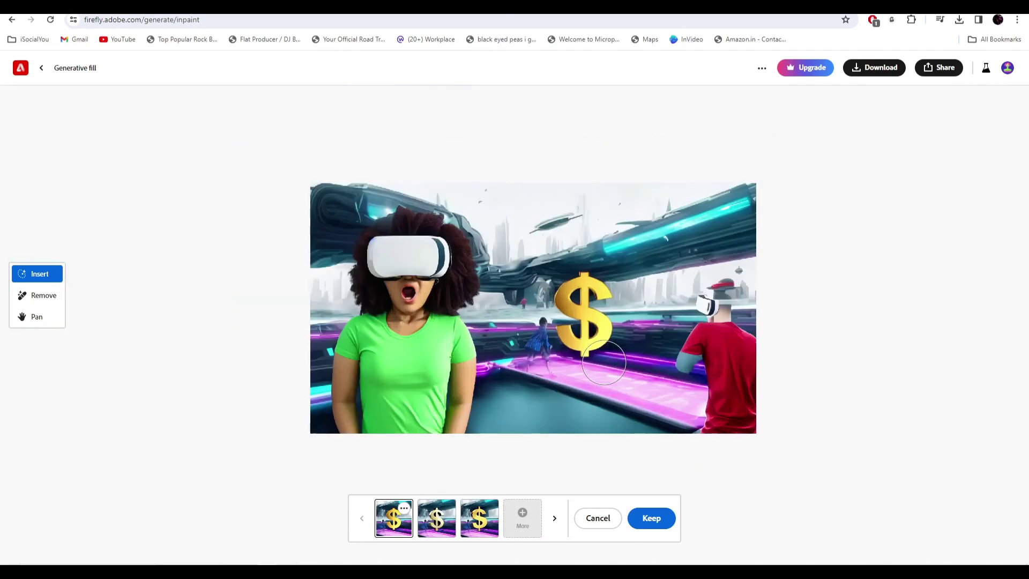
left_click(480, 518)
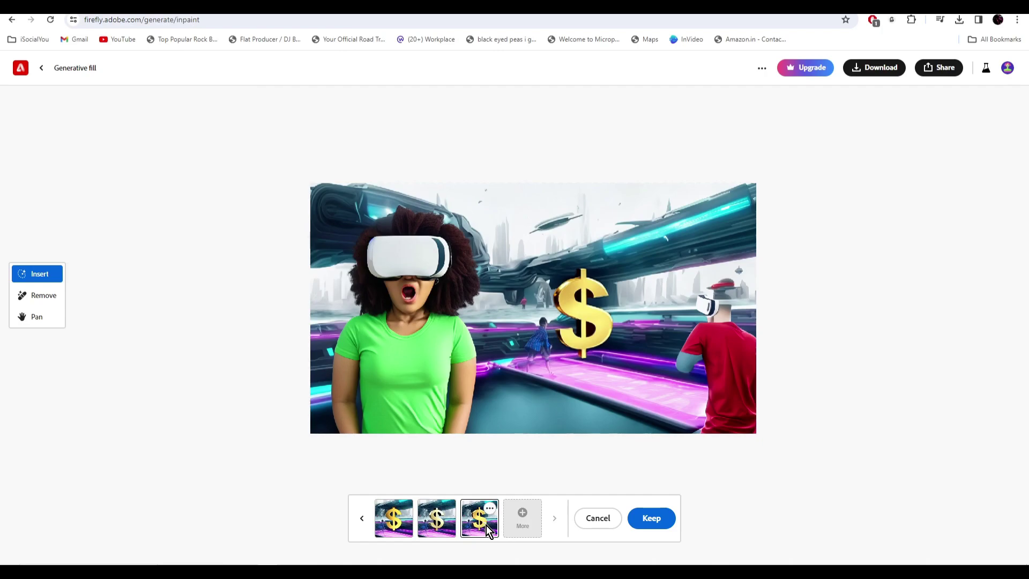
left_click(652, 519)
left_click_drag(579, 196, 583, 258)
Generate a 'red exclamation mark' with Conform and higher guidance strength, keeping the second variant.
left_click(403, 532)
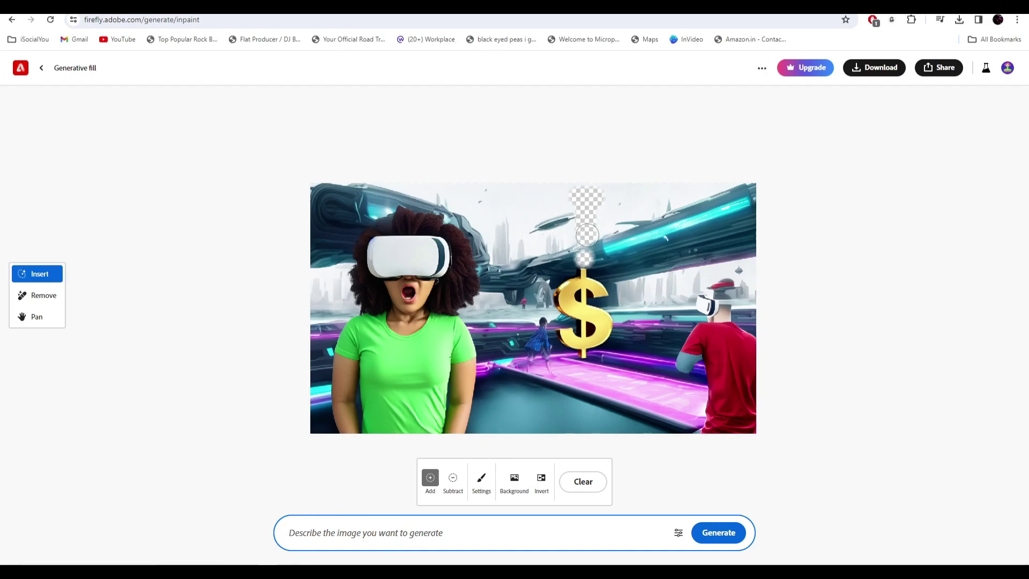
type("red exclamation mark")
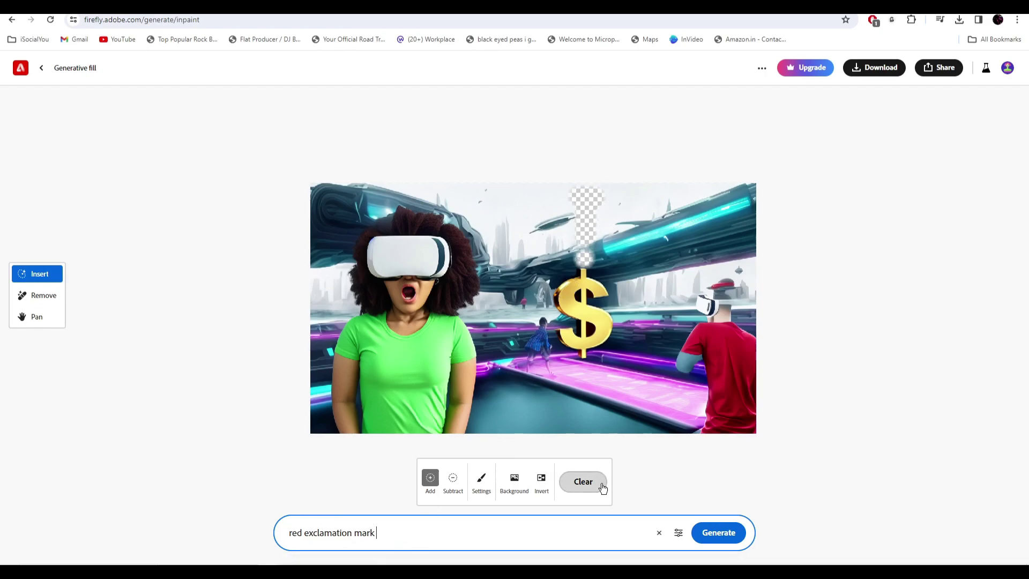
left_click(679, 533)
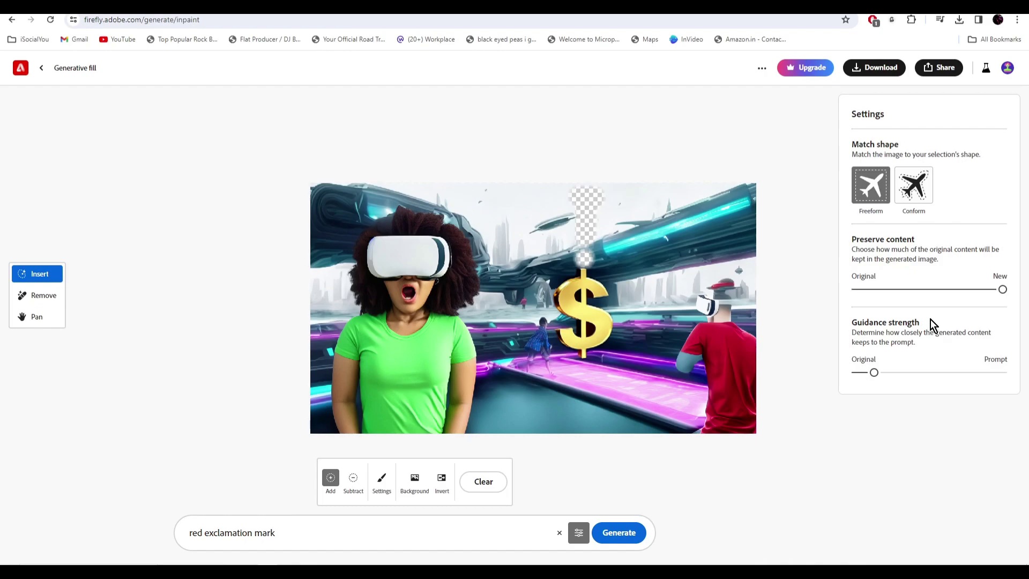
left_click(916, 191)
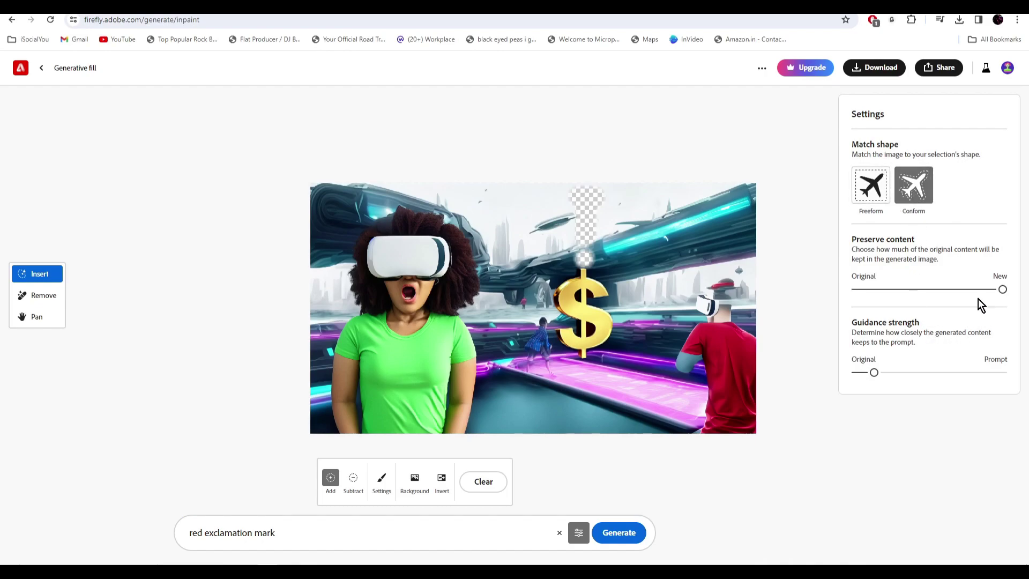
left_click_drag(876, 373, 951, 371)
left_click(619, 532)
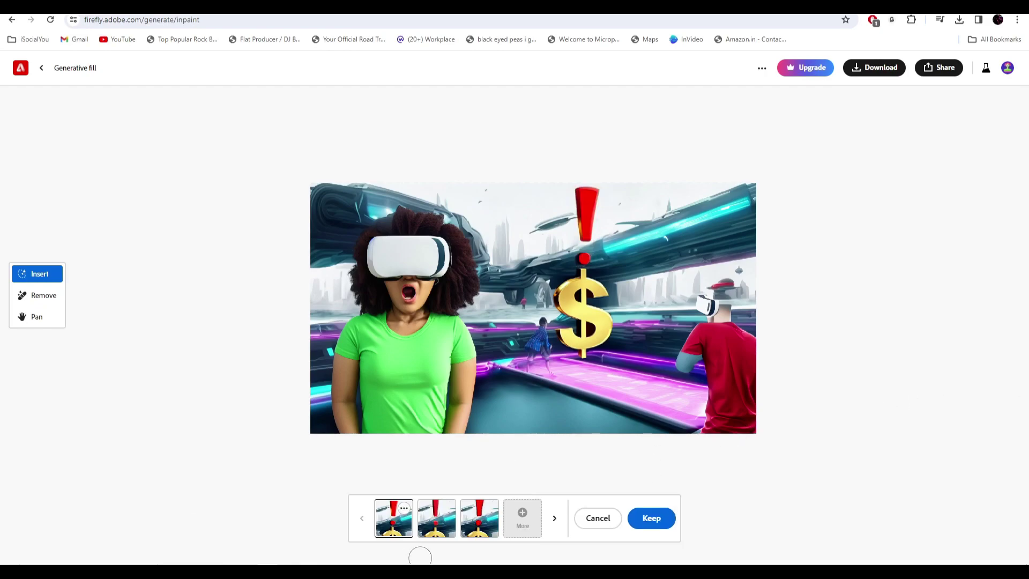
left_click(436, 520)
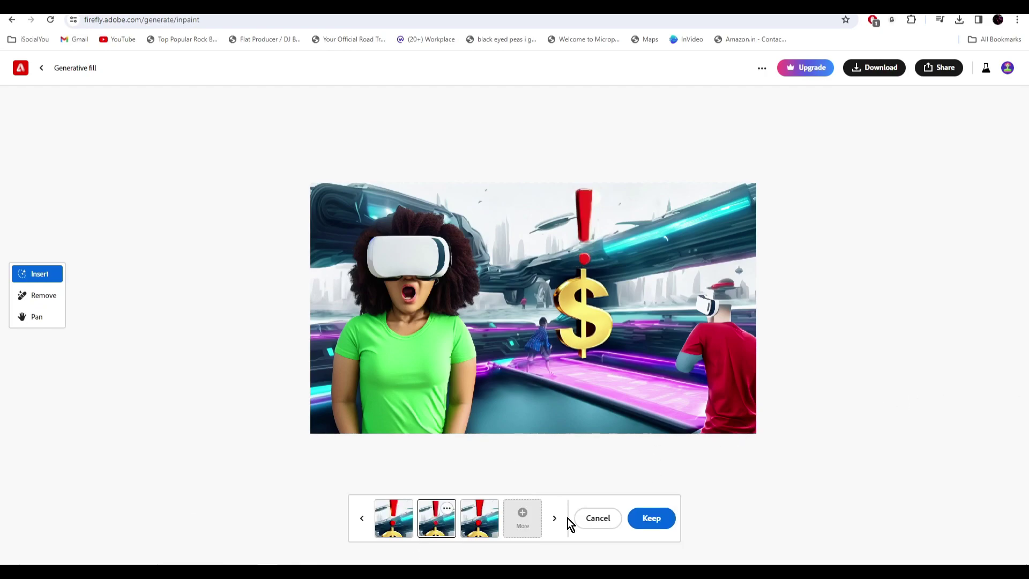
left_click(641, 524)
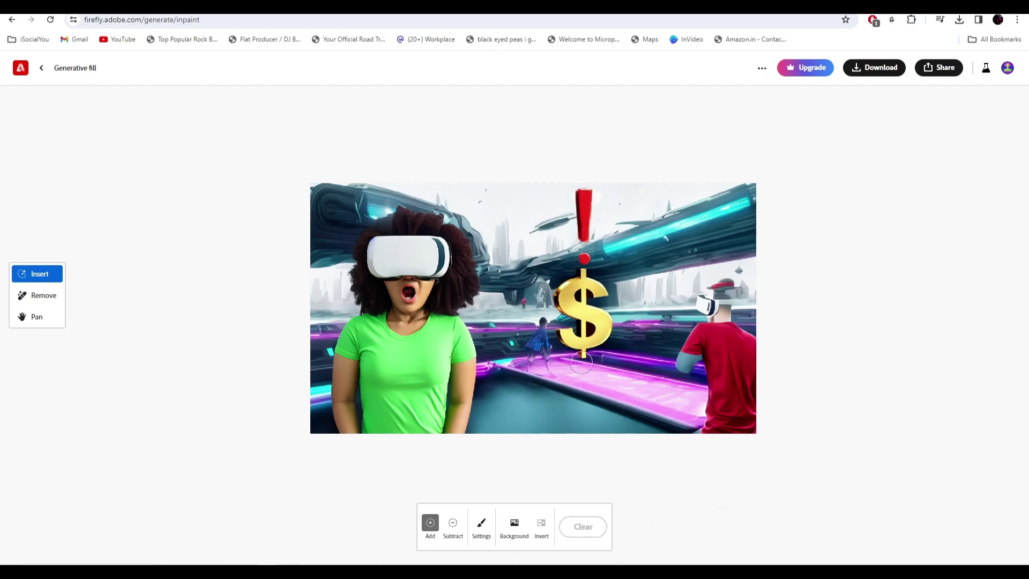
Generate red barbed wire on the floor in front of the man with the prompt 'barb wire'.
mouse_move(579, 428)
left_mouse_down()
mouse_move(616, 424)
mouse_move(621, 391)
left_mouse_up()
type("barb wire")
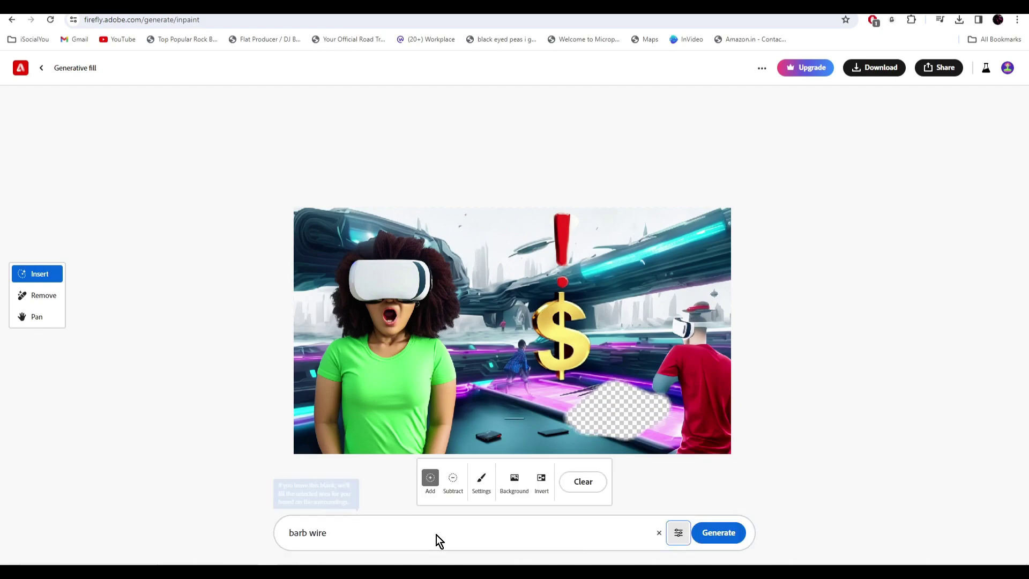
key("Return")
left_click(649, 516)
Add a green dinosaur in the sky above the man using the prompt 'a dinosaur'.
mouse_move(639, 316)
left_mouse_down()
mouse_move(635, 294)
mouse_move(684, 264)
mouse_move(698, 290)
mouse_move(649, 328)
mouse_move(655, 287)
mouse_move(594, 227)
mouse_move(639, 263)
mouse_move(617, 300)
mouse_move(646, 249)
mouse_move(619, 228)
mouse_move(669, 225)
left_mouse_up()
type("a dinosaur")
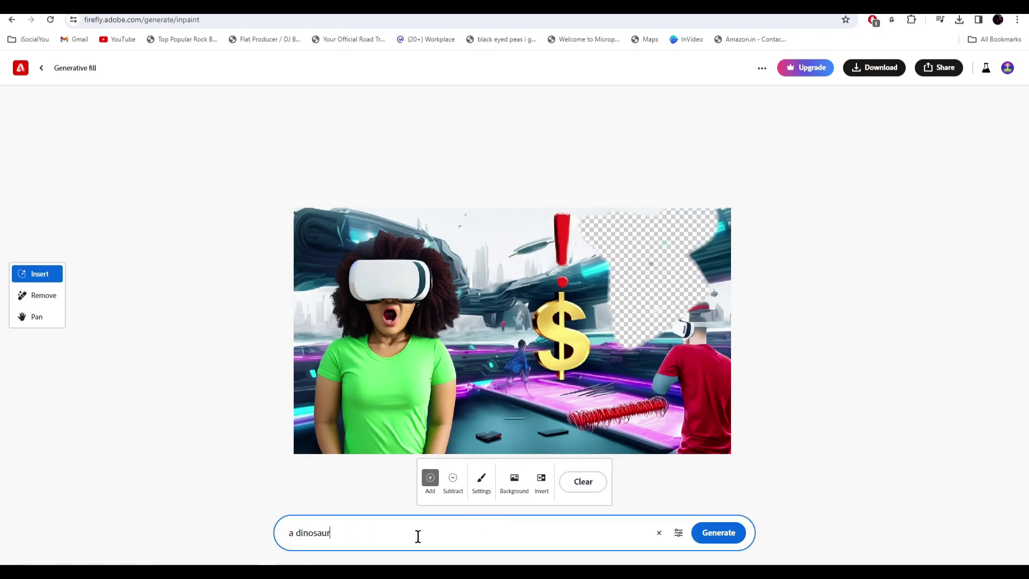
left_click(726, 536)
left_click(650, 518)
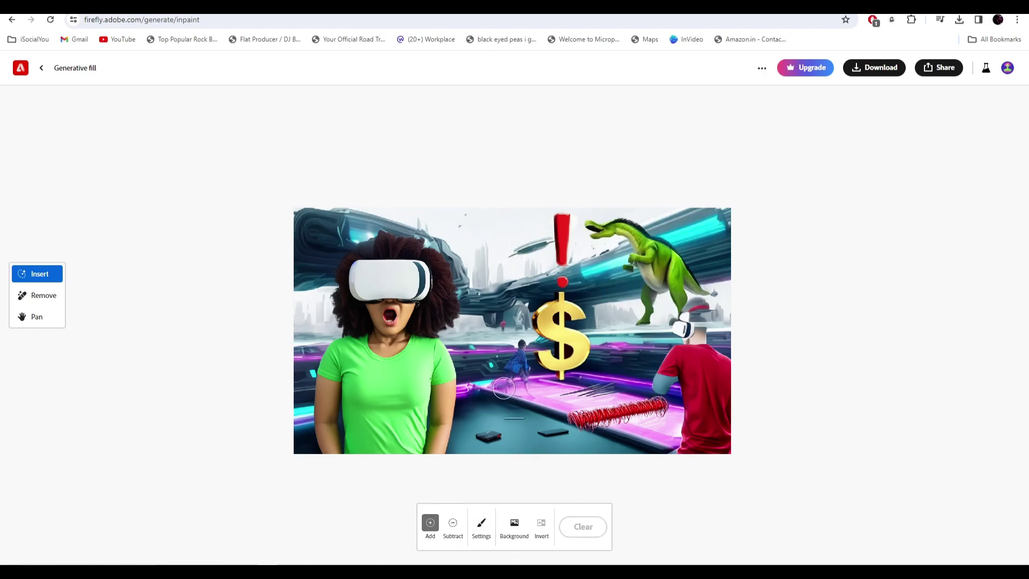
Generate water on the floor beside the woman and preview the third shark variation.
mouse_move(478, 395)
left_mouse_down()
mouse_move(578, 444)
mouse_move(596, 441)
mouse_move(468, 400)
mouse_move(530, 447)
mouse_move(463, 450)
left_mouse_up()
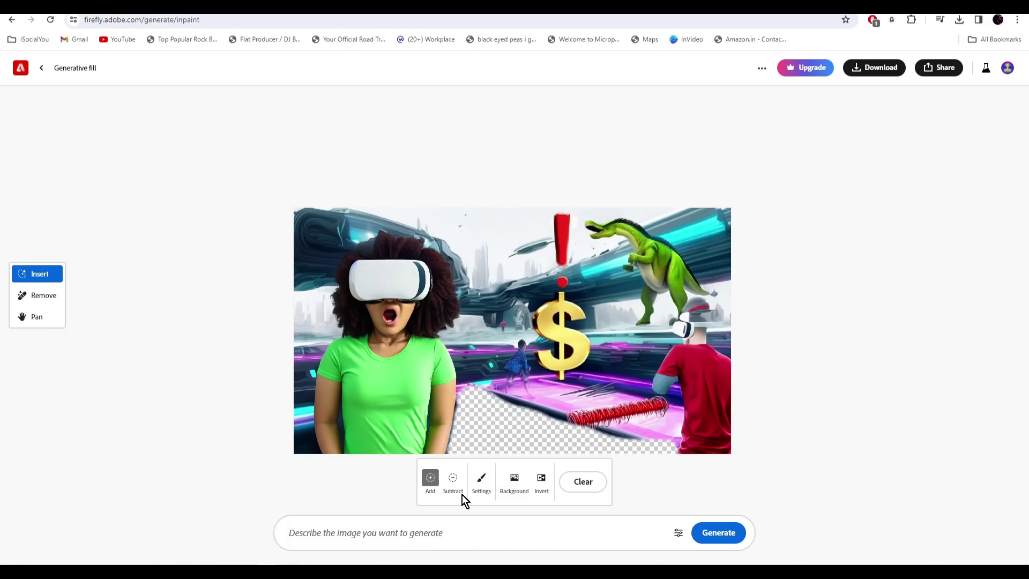
left_click(442, 522)
type("water with sharks")
key("Return")
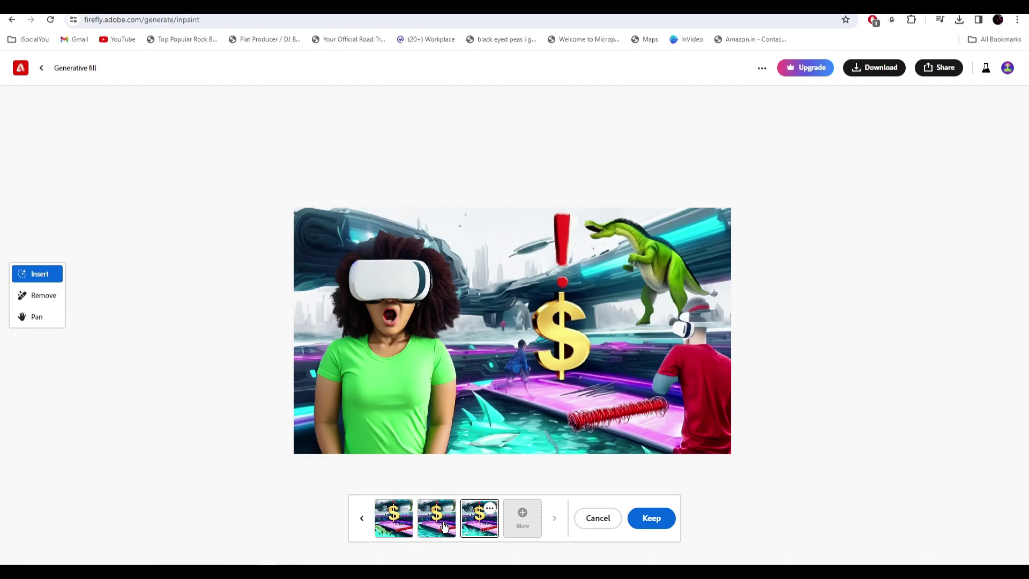
left_click(476, 525)
Keep the shark variant, turn the walkway purple, and generate flying creatures in the top-left sky.
left_click(651, 517)
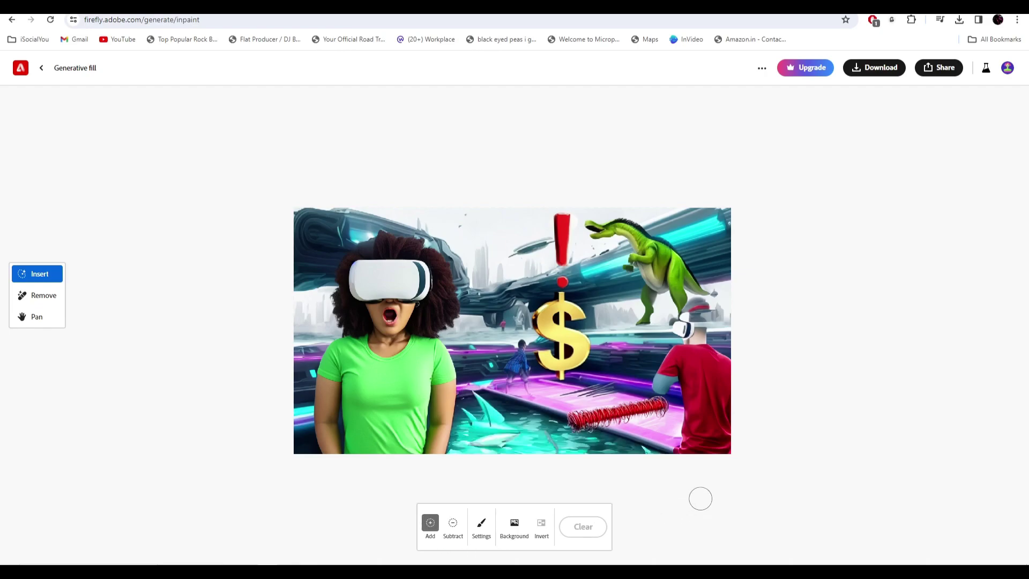
mouse_move(632, 384)
left_mouse_down()
mouse_move(556, 404)
mouse_move(532, 381)
mouse_move(560, 393)
left_mouse_up()
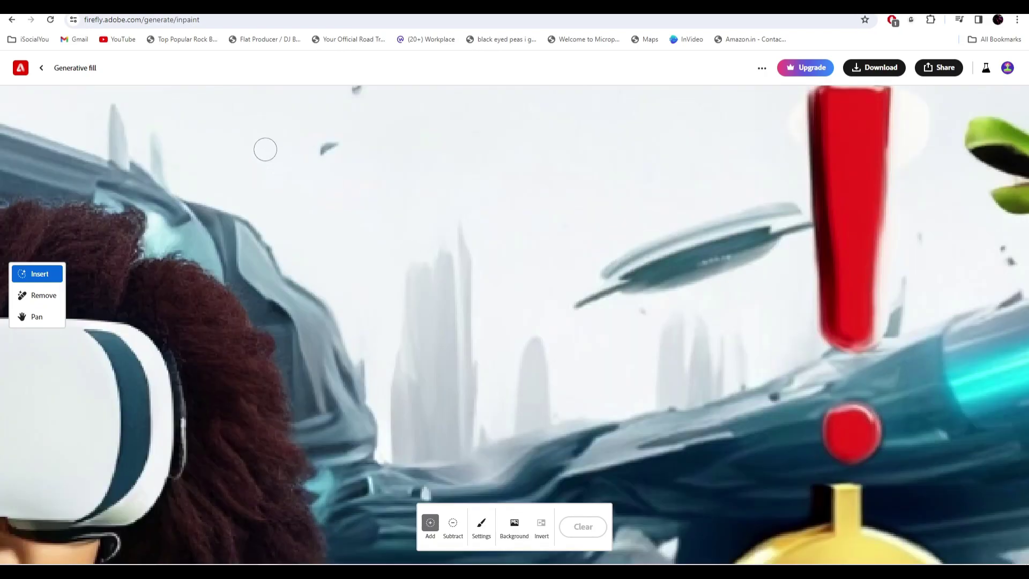
mouse_move(264, 150)
left_mouse_down()
mouse_move(454, 150)
mouse_move(375, 130)
mouse_move(398, 152)
mouse_move(324, 153)
mouse_move(458, 144)
mouse_move(541, 102)
mouse_move(557, 115)
left_mouse_up()
triple_click(357, 530)
type("a flying dragon breathing fi")
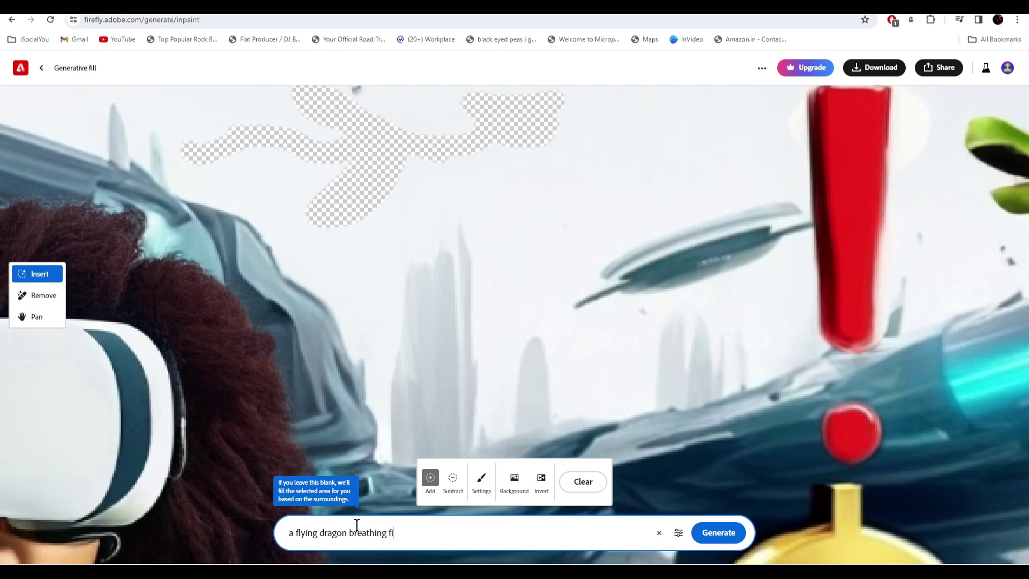
key("Return")
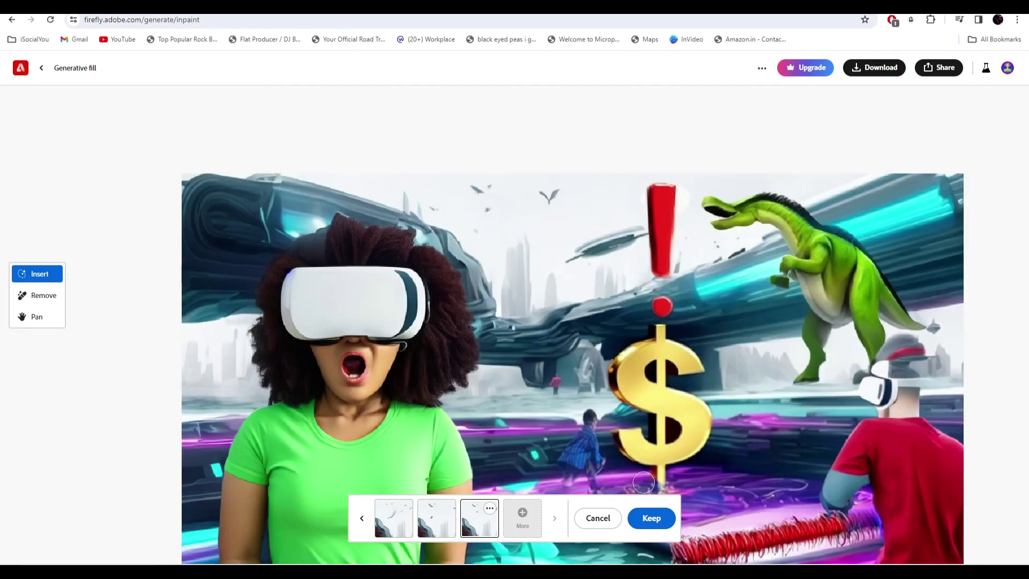
left_click(652, 517)
Zoom the view and switch to panning around the image.
scroll(948, 369, "down", 2)
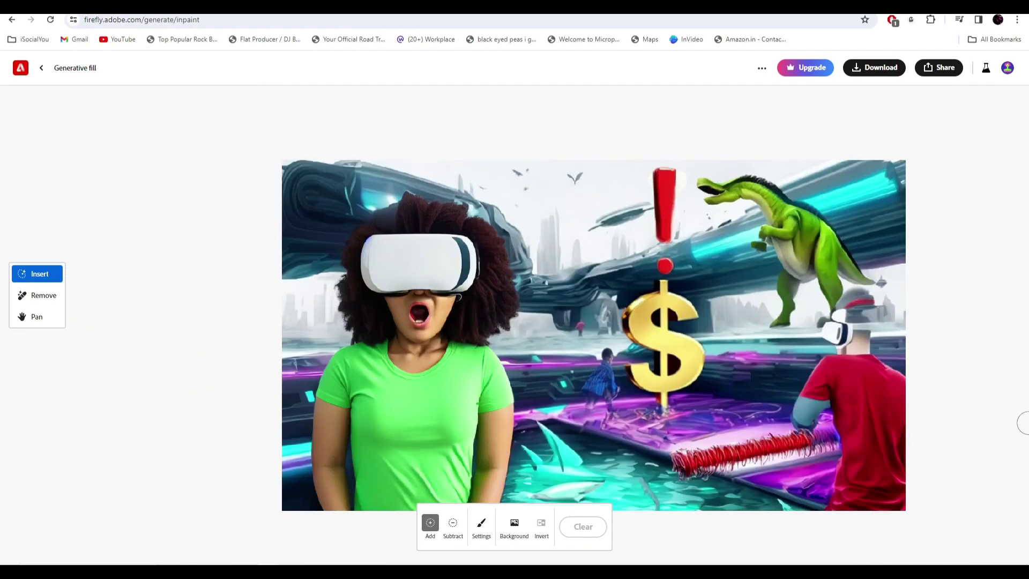
scroll(889, 299, "up", 2)
scroll(826, 266, "down", 2)
key("space")
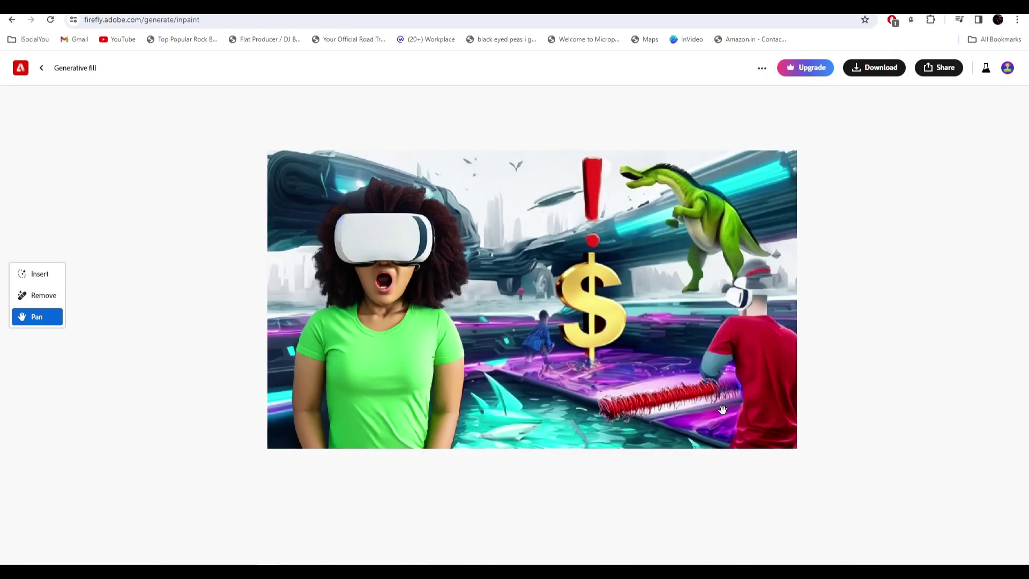